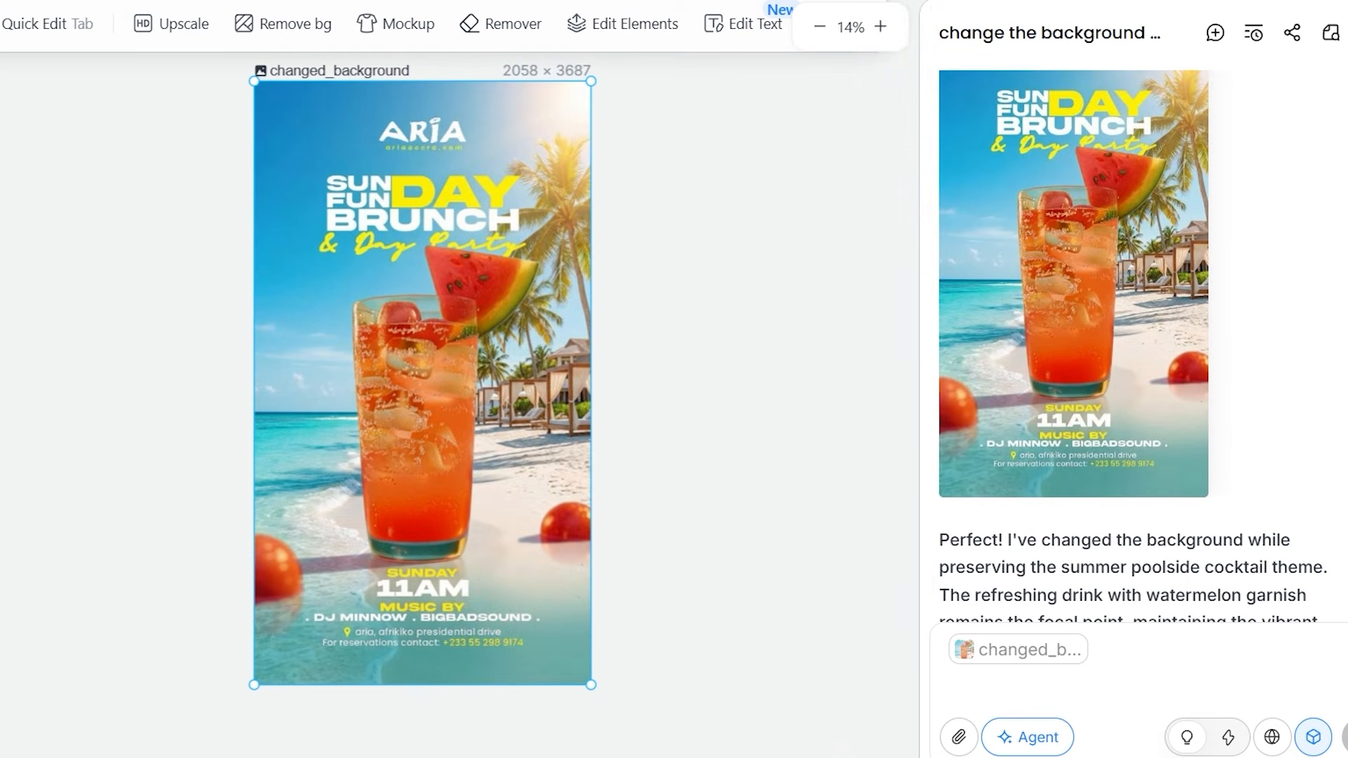
scroll(450, 352, up, 5)
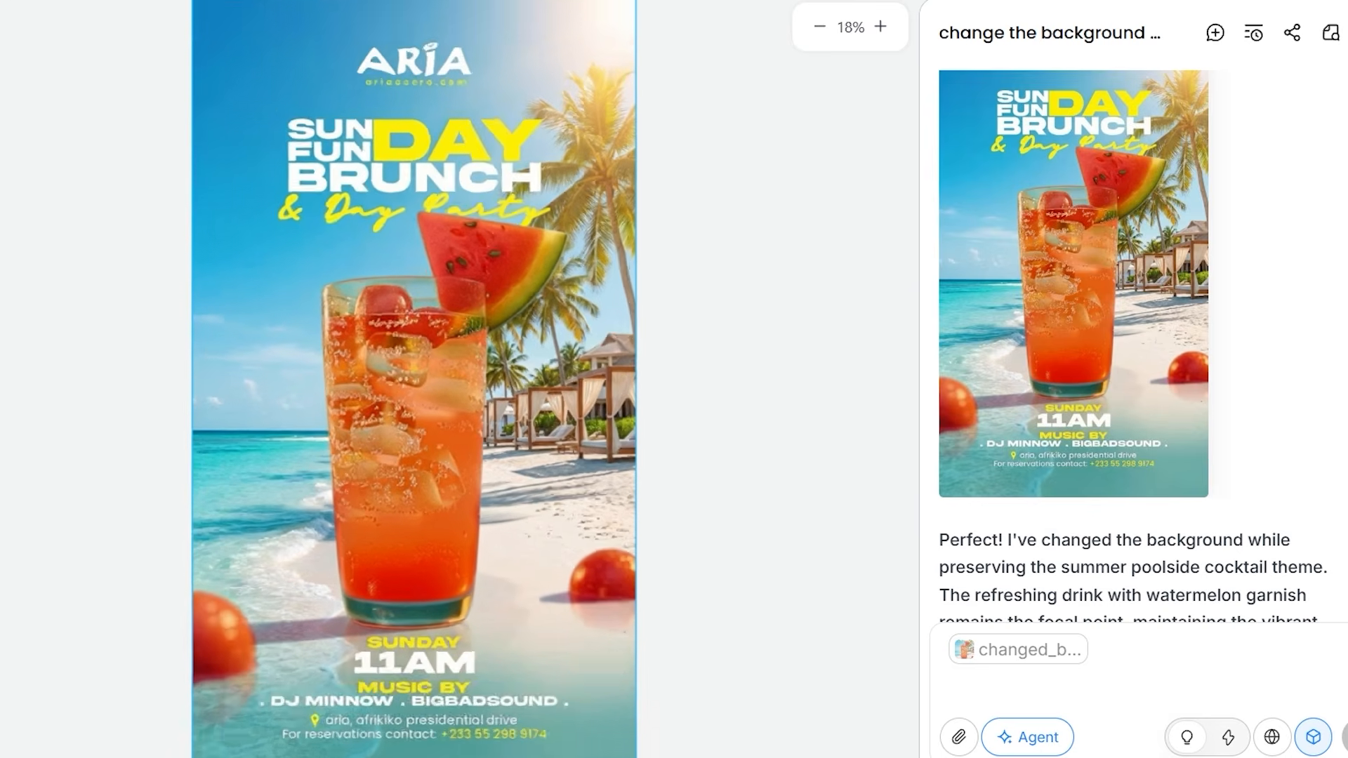
scroll(450, 352, down, 3)
scroll(450, 351, down, 3)
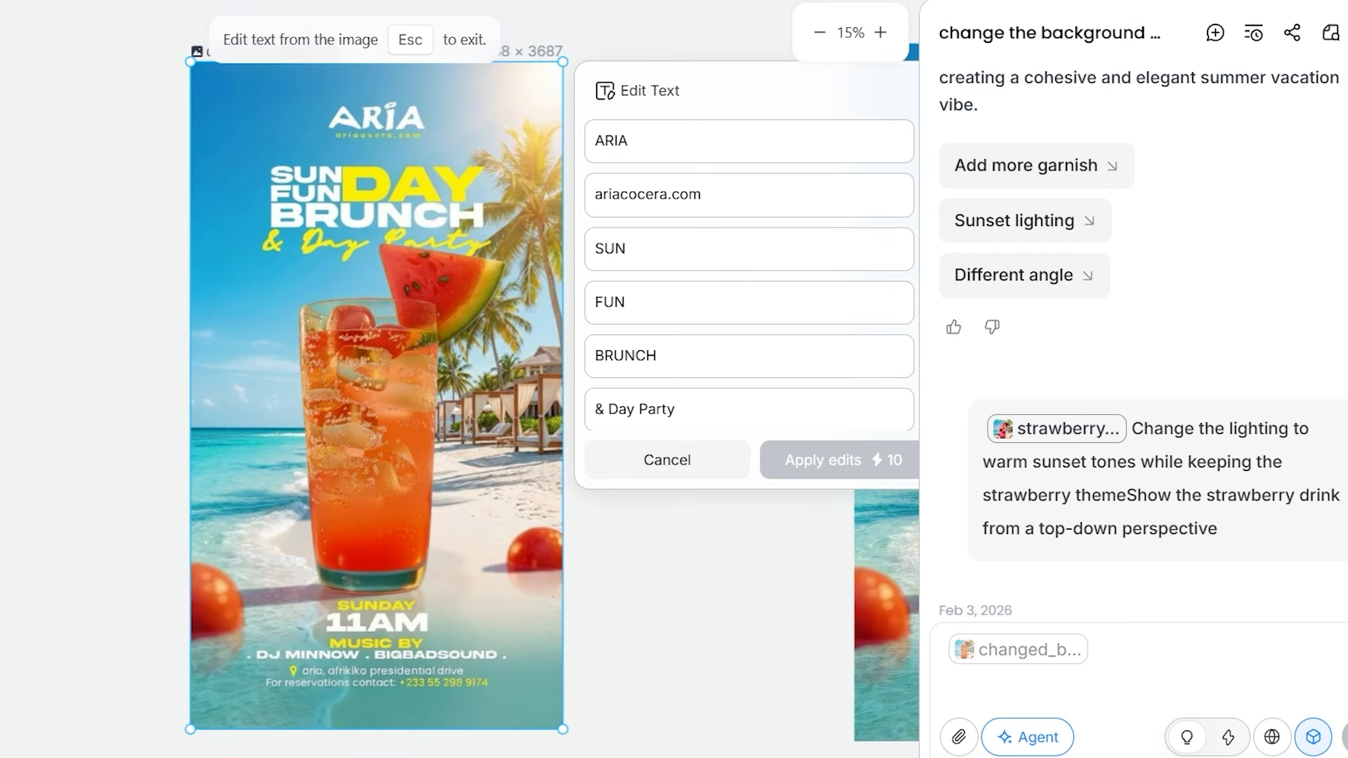
scroll(750, 278, down, 1)
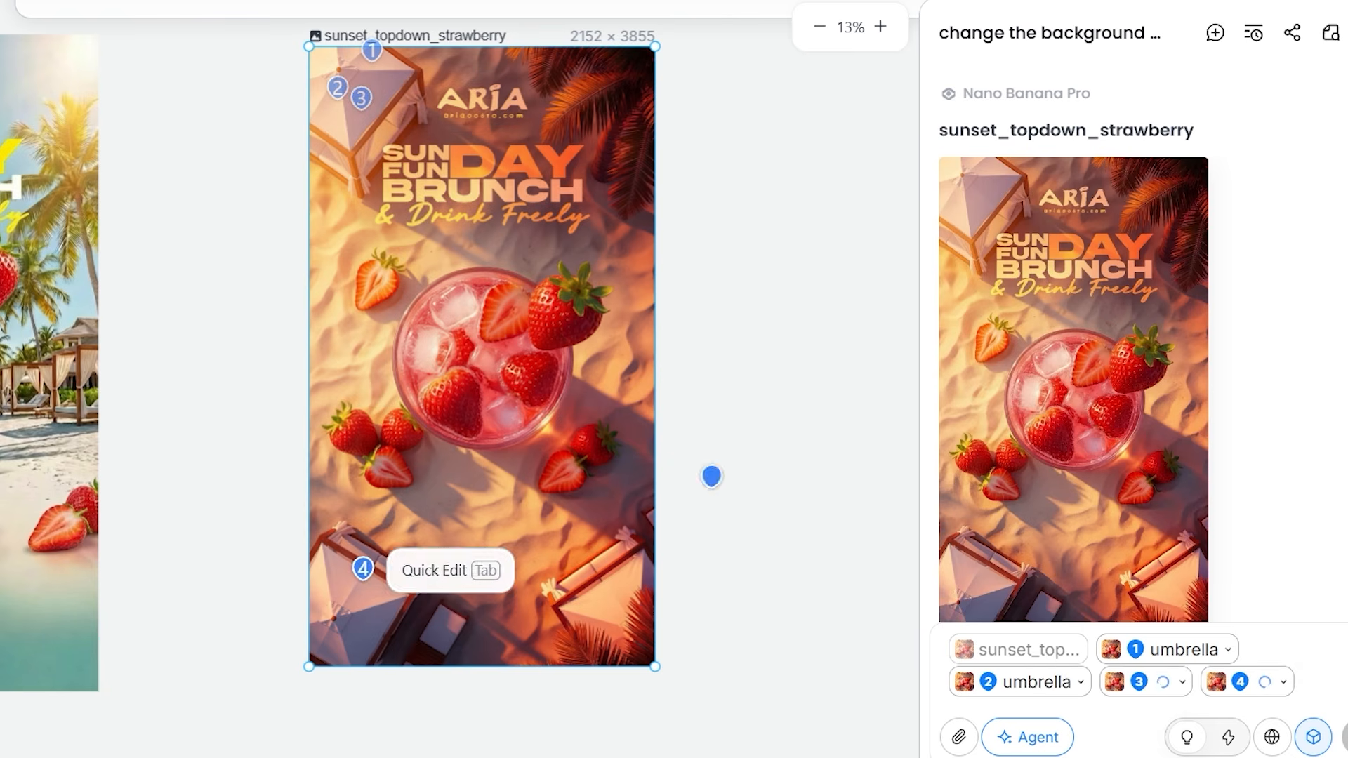
Write a prompt after the marked umbrella and palm frond references asking to "change the color of the umbrella to".
scroll(656, 420, down, 3)
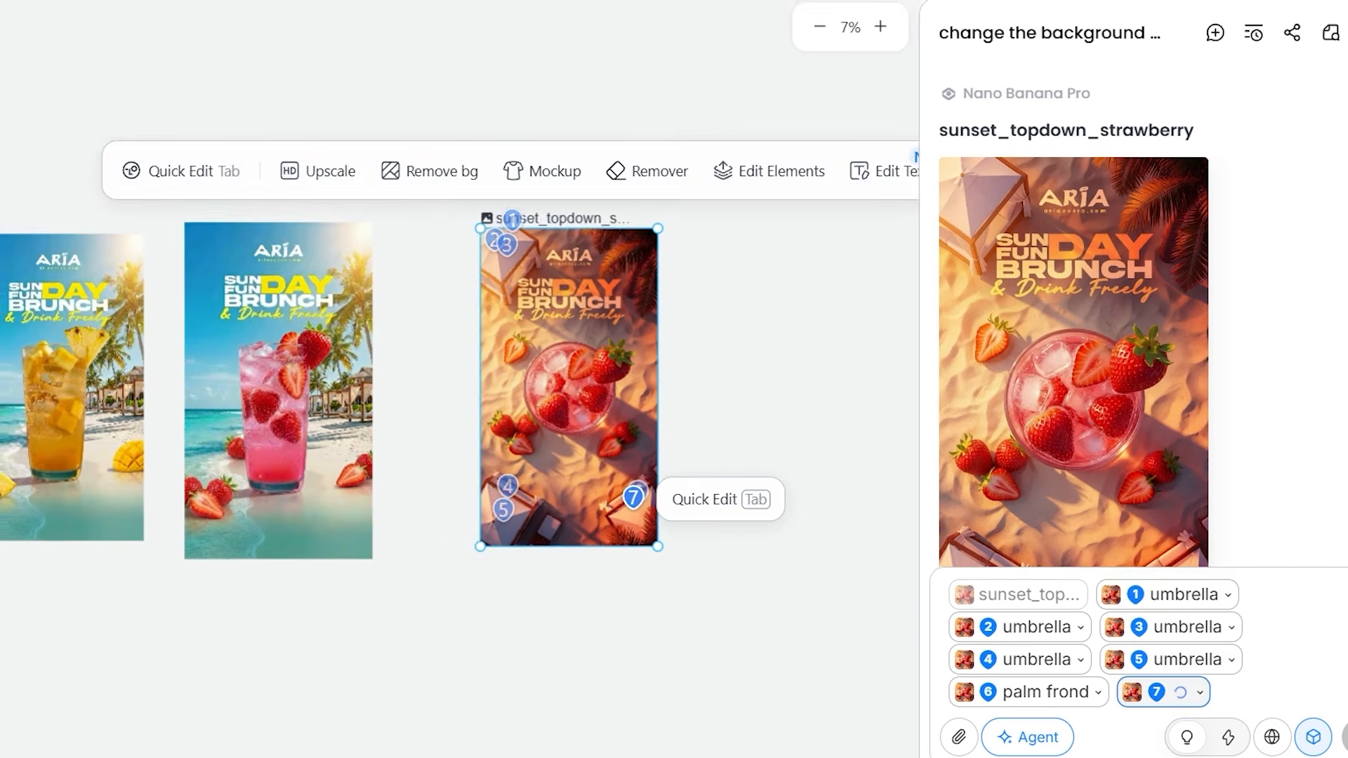
click(1291, 693)
text(change the color )
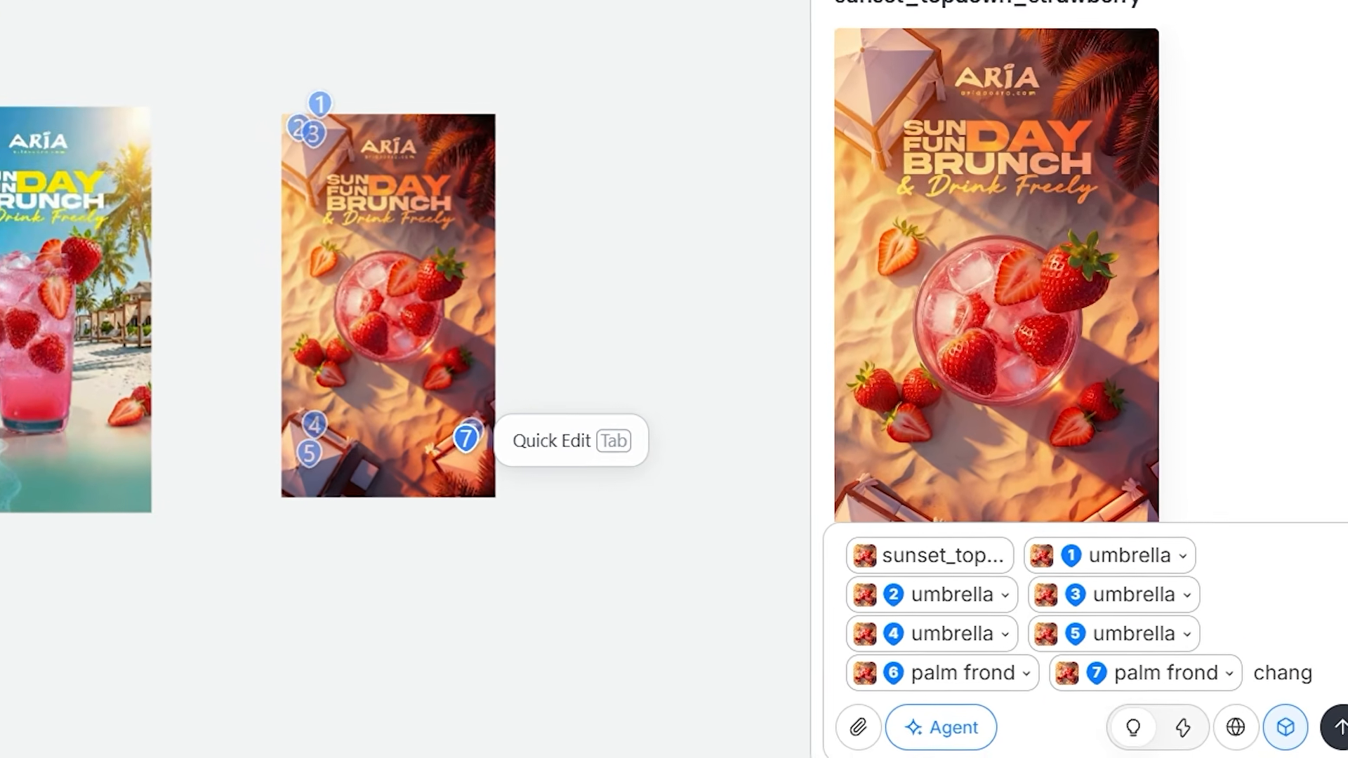
text(of the umbrella to)
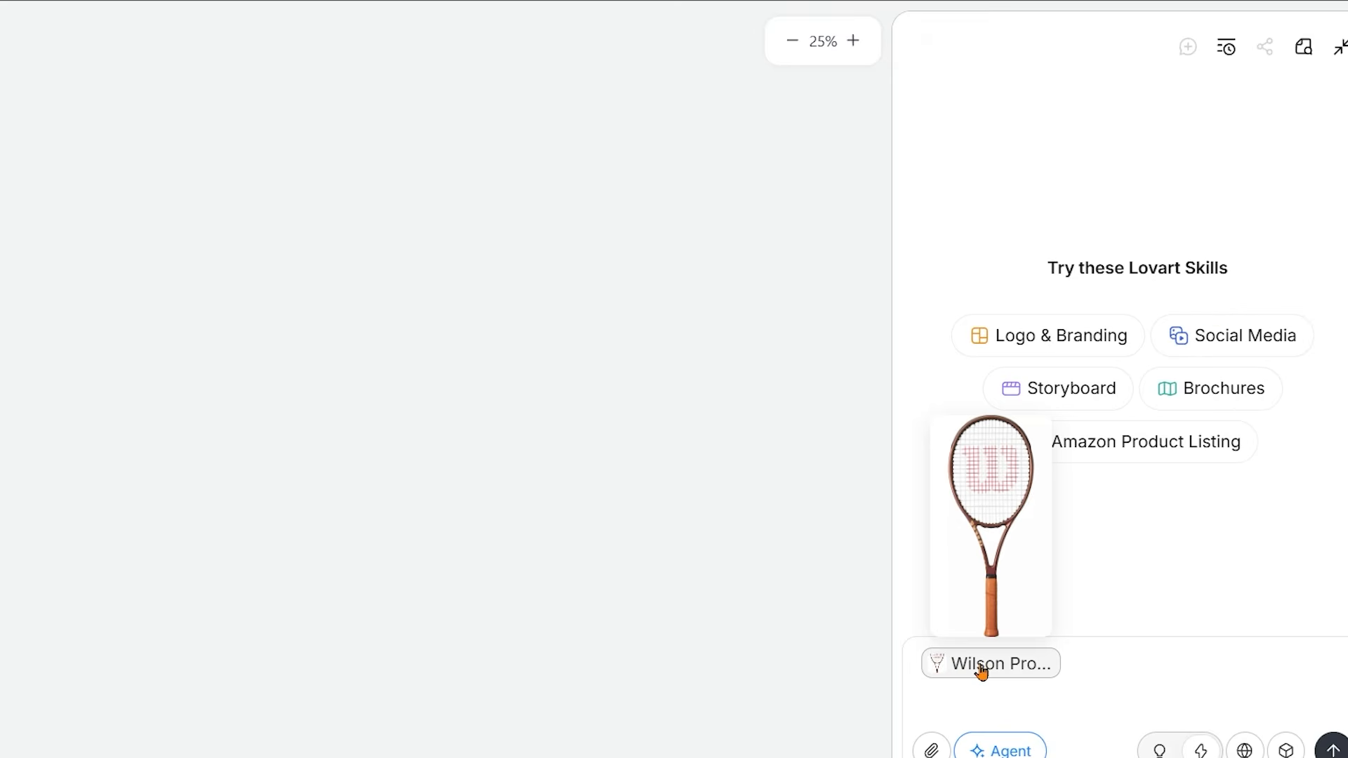
Request a clean, premium asset pack from the attached Wilson racket image: a post, a story format and a simple, consistent banner.
text(I want a clean, premium look and I want a set of assets, not just one picture. I’m aiming for a quick pack: a post, a story format, and a simple banner that looks consistent.)
drag(889, 523, 1325, 583)
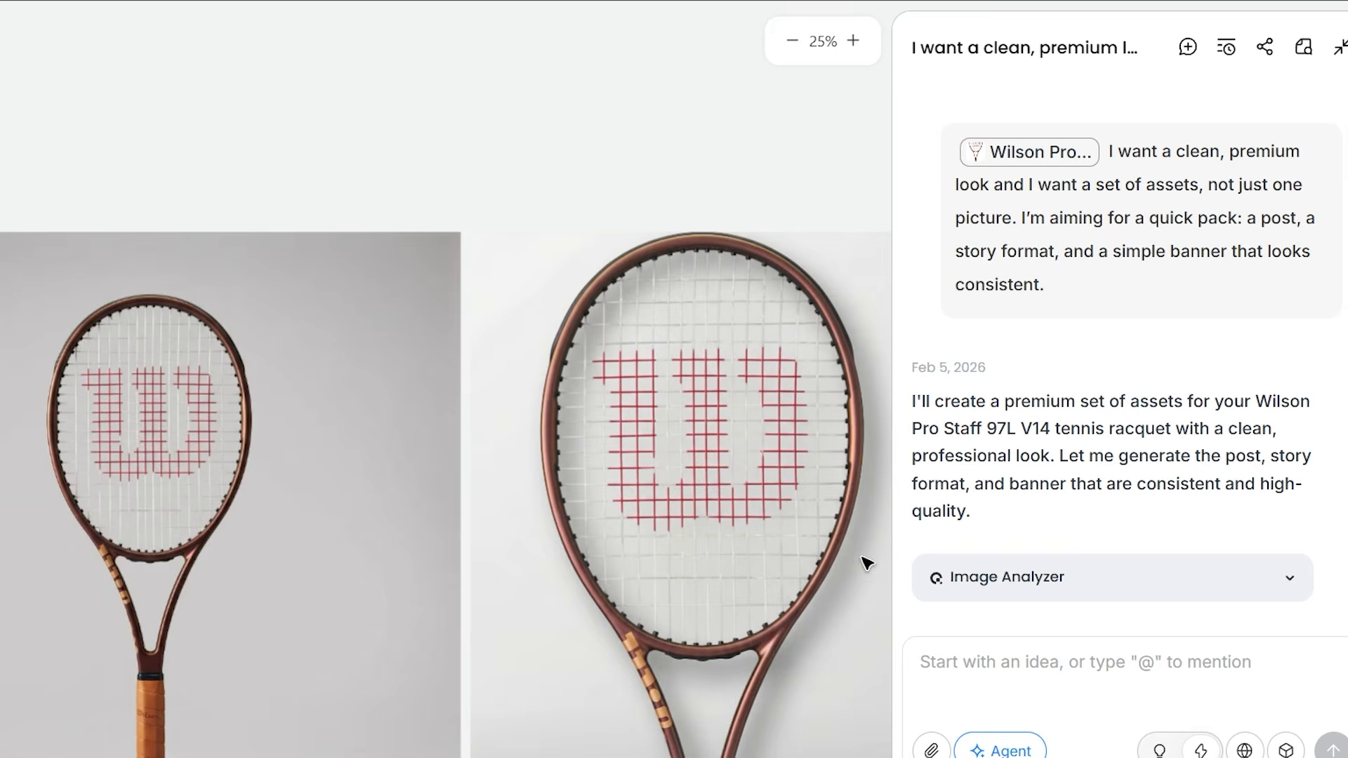
Examine the generated racket post, story image and banner on the canvas.
scroll(321, 166, down, 5)
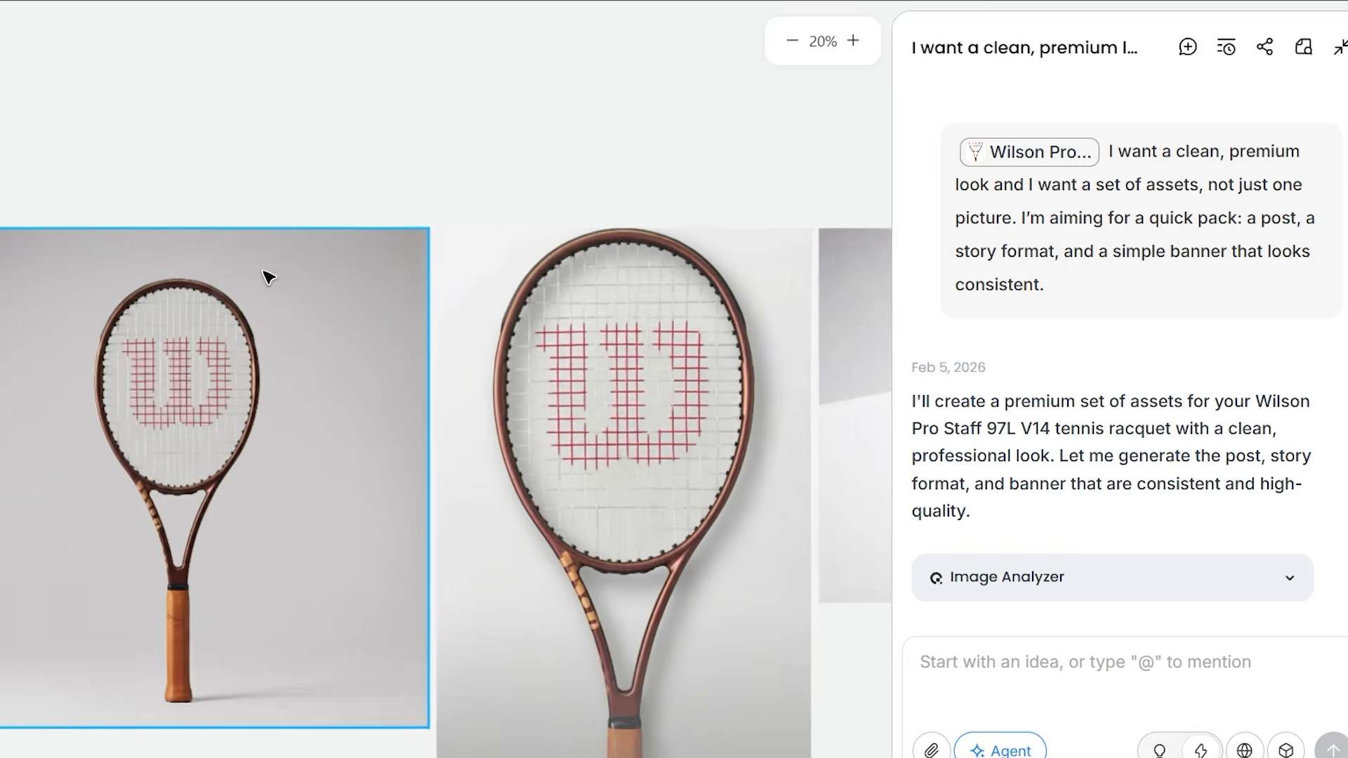
scroll(100, 411, up, 7)
scroll(391, 451, right, 6)
scroll(391, 451, down, 4)
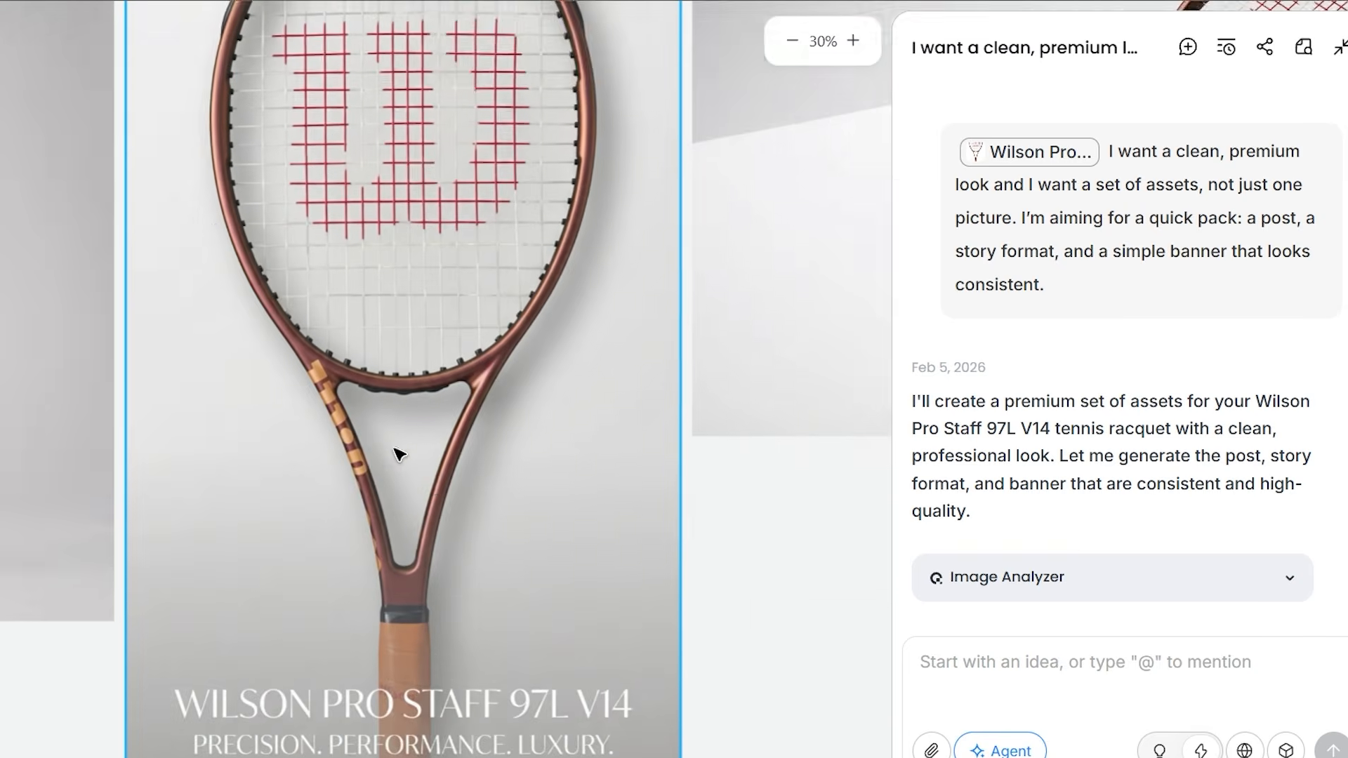
scroll(409, 409, up, 4)
scroll(409, 413, right, 3)
scroll(410, 413, right, 5)
scroll(421, 372, down, 6)
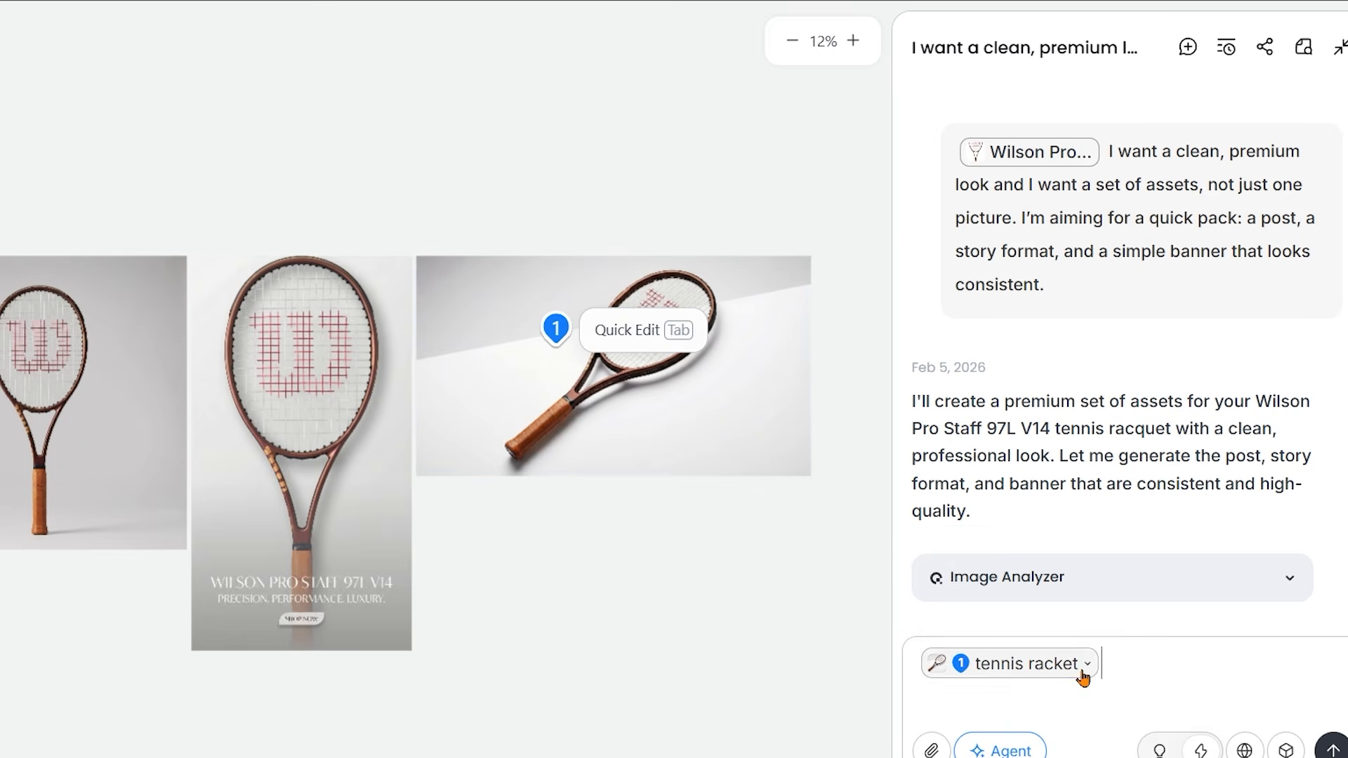
Change the marked tennis racket reference to target the banner's background and request a new background.
click(1083, 676)
click(1125, 670)
mouse_move(1005, 677)
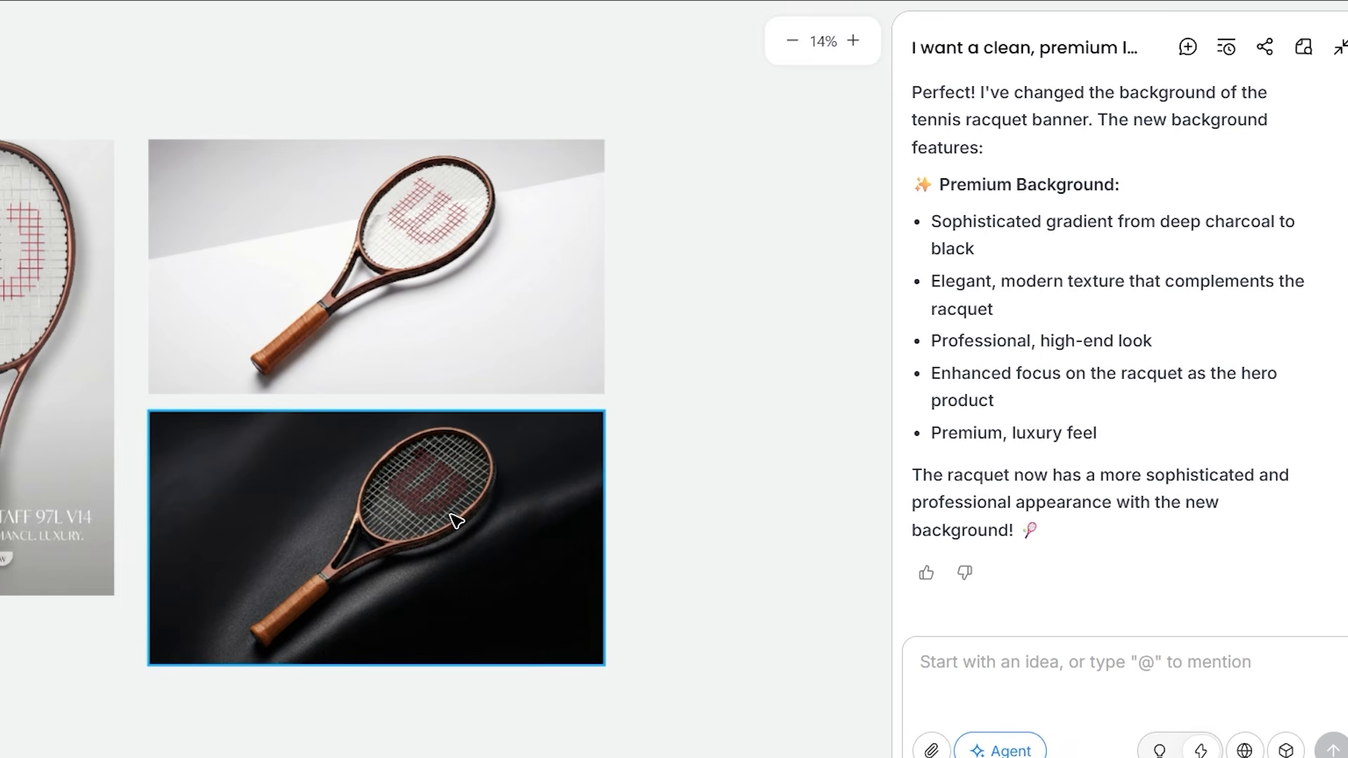
Change the story image's title to "WILSON PRO" and its button text to "IN STOCK NOW", and apply the edits.
scroll(456, 520, up, 6)
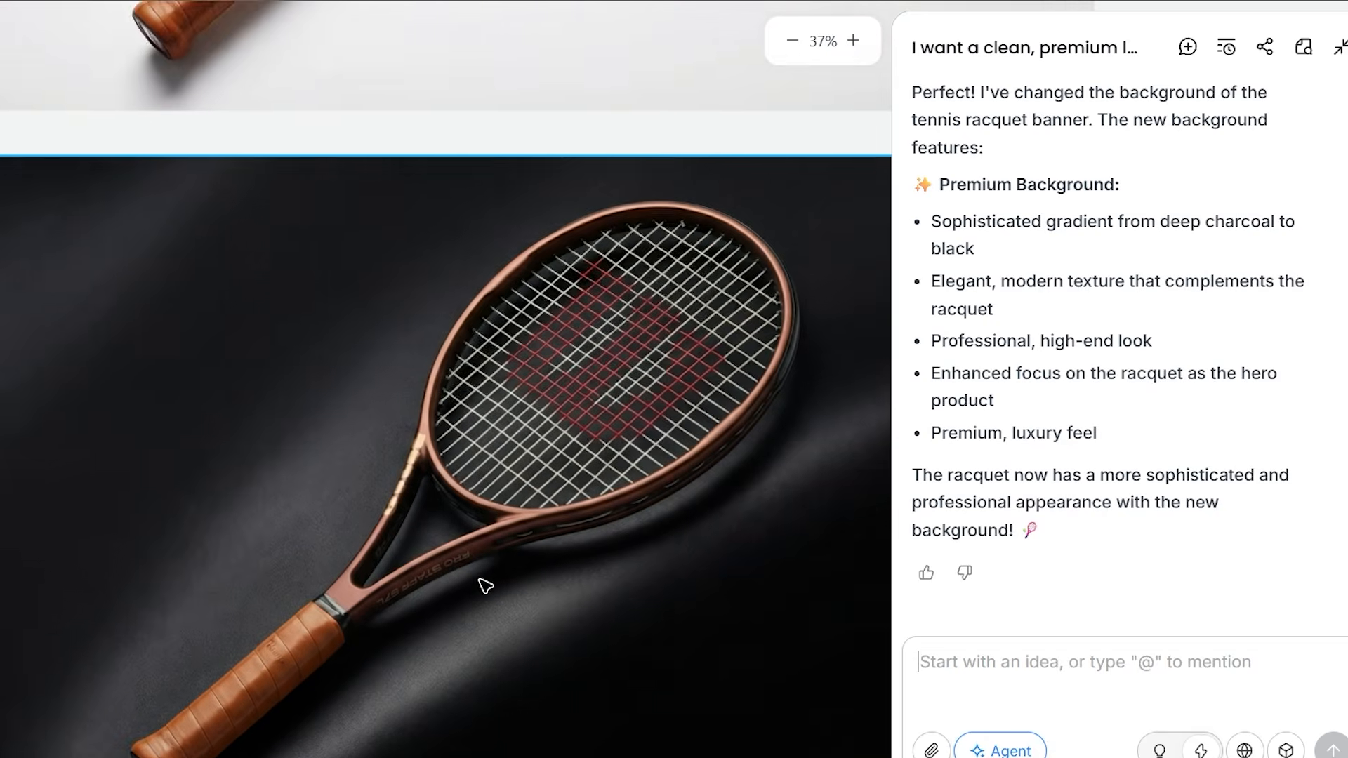
scroll(431, 530, down, 5)
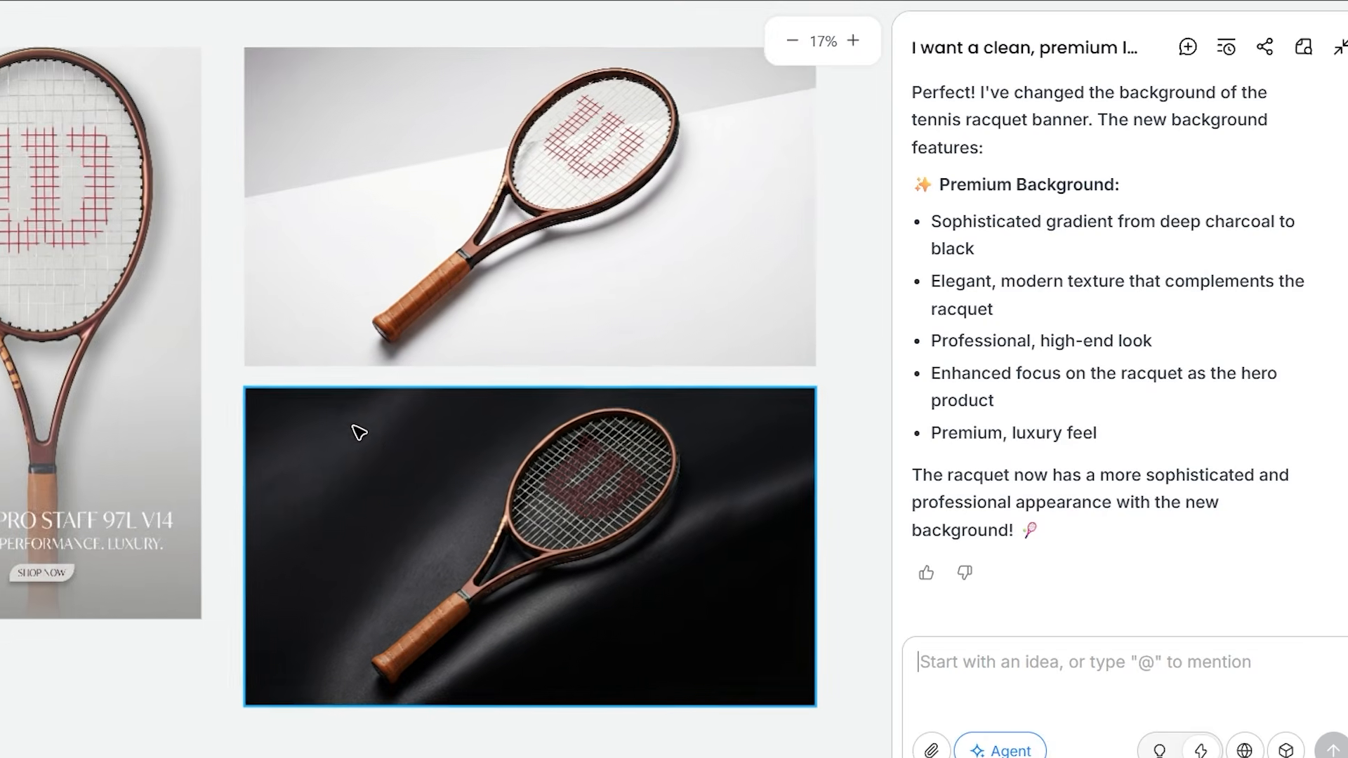
scroll(352, 382, left, 5)
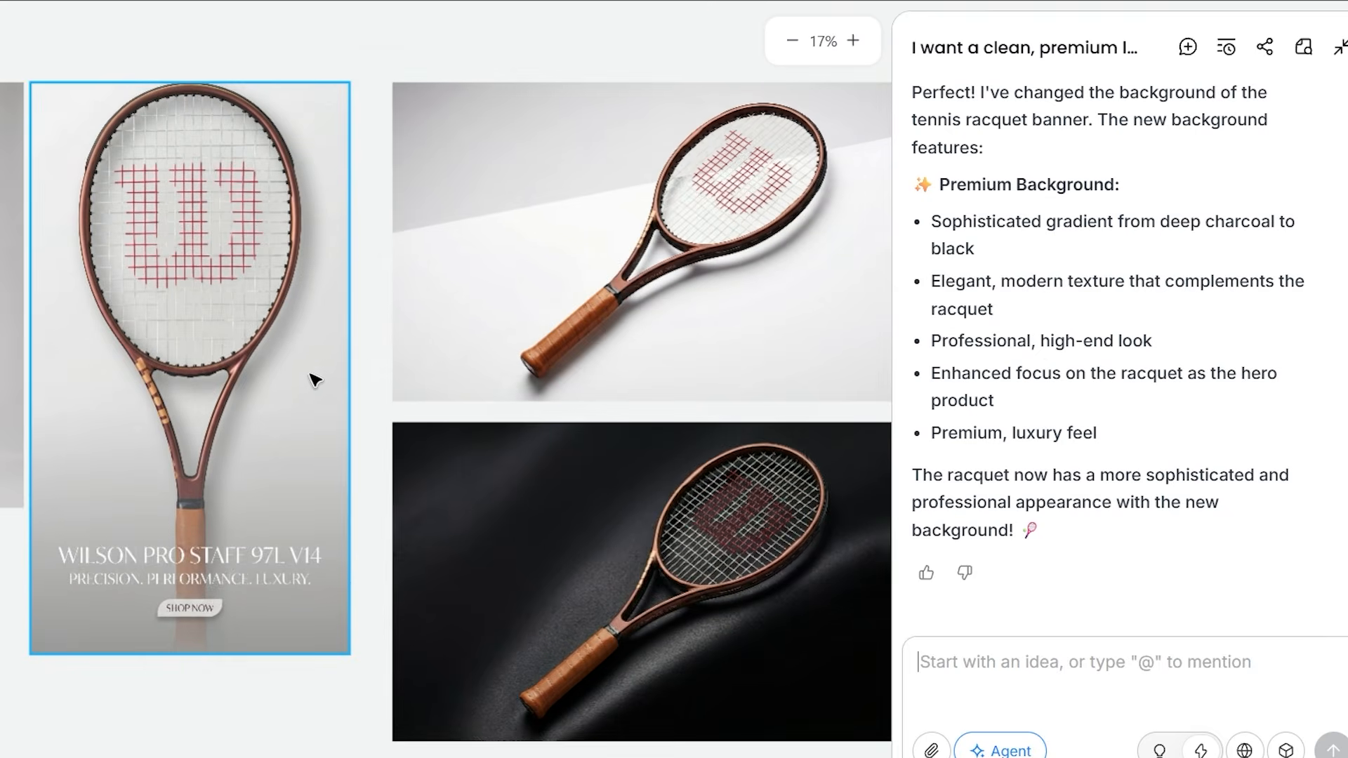
double_click(413, 396)
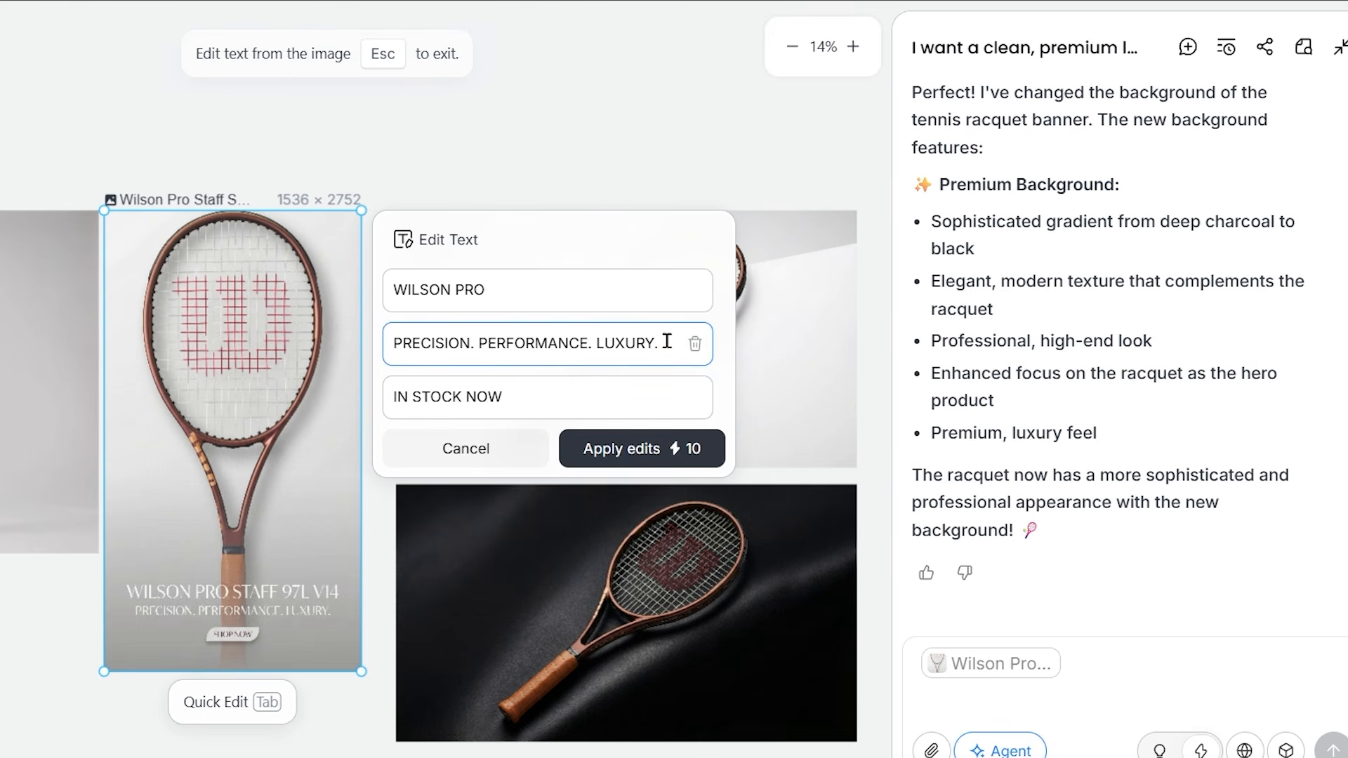
click(641, 450)
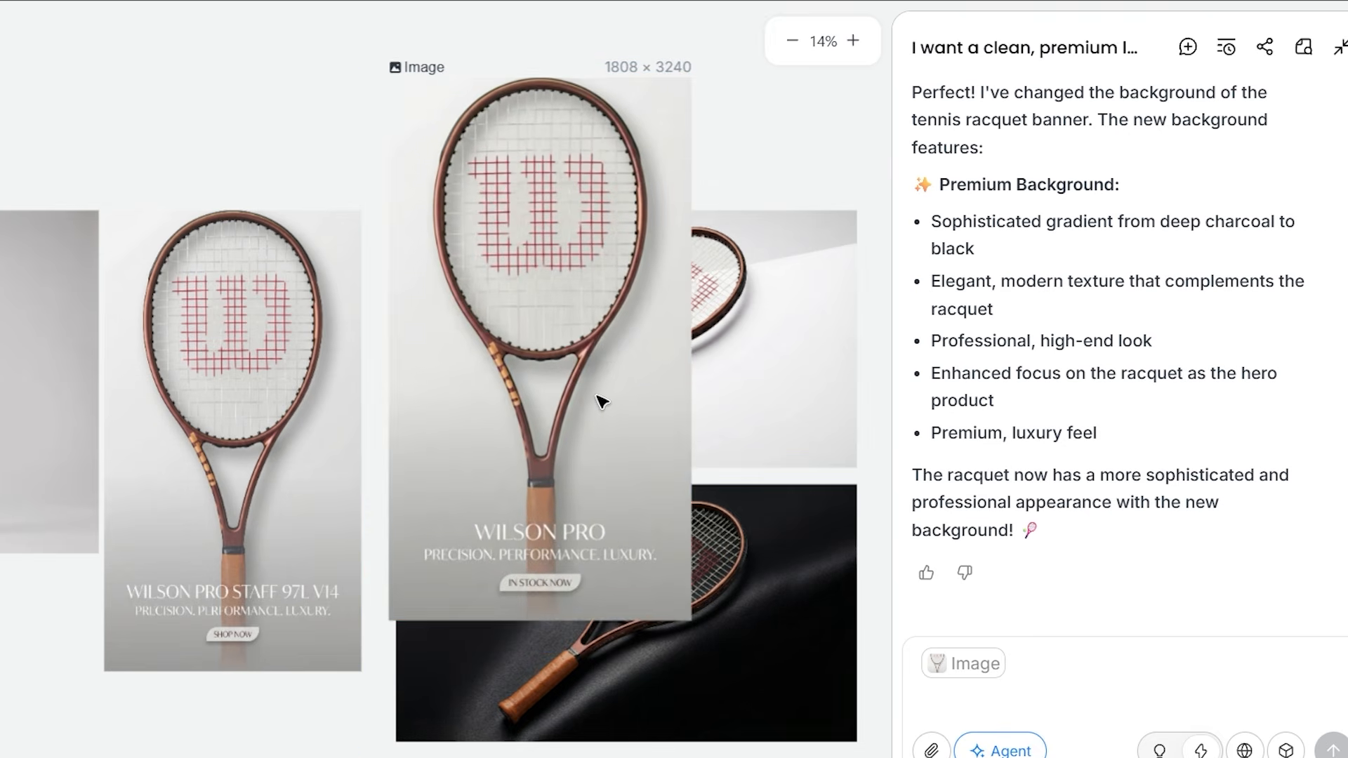
Shift the edited Wilson Pro story image toward the original story image and make it slightly smaller.
drag(597, 395, 575, 389)
drag(669, 613, 655, 587)
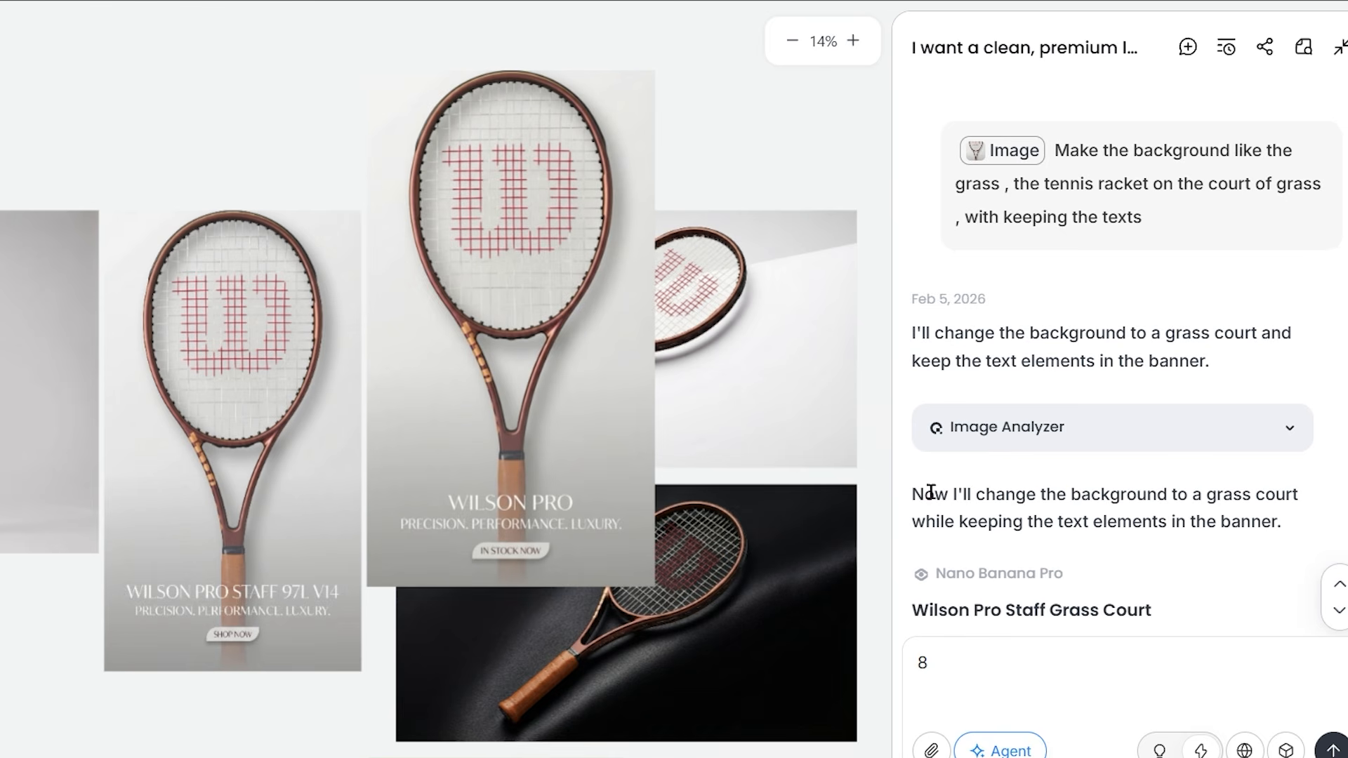
Place the generated grass-court racket image beside the two banners and enlarge it.
scroll(1146, 484, down, 10)
scroll(500, 420, down, 7)
right_click(499, 383)
click(434, 384)
drag(620, 552, 377, 466)
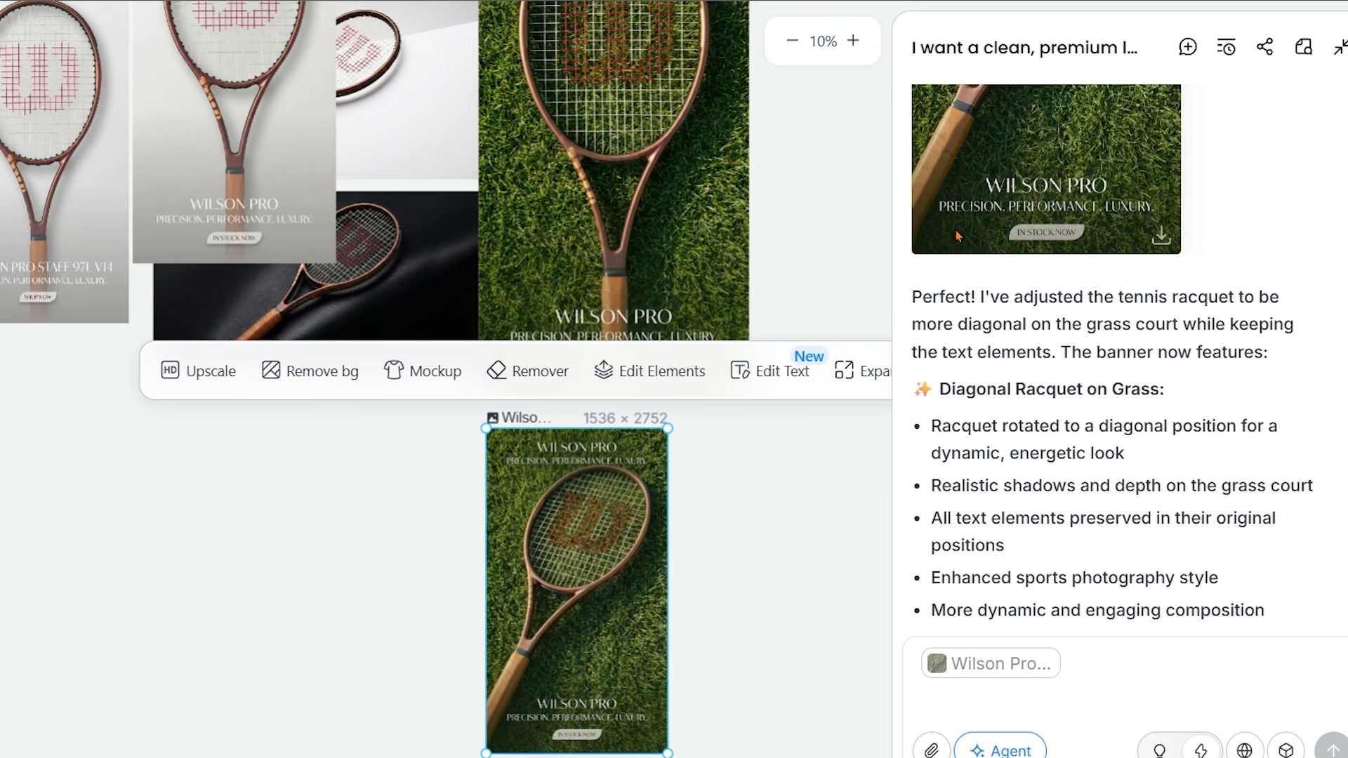
Move the diagonal racket image to the right side of the grass-court image and enlarge it.
scroll(1052, 371, down, 3)
drag(591, 578, 557, 207)
scroll(624, 422, up, 2)
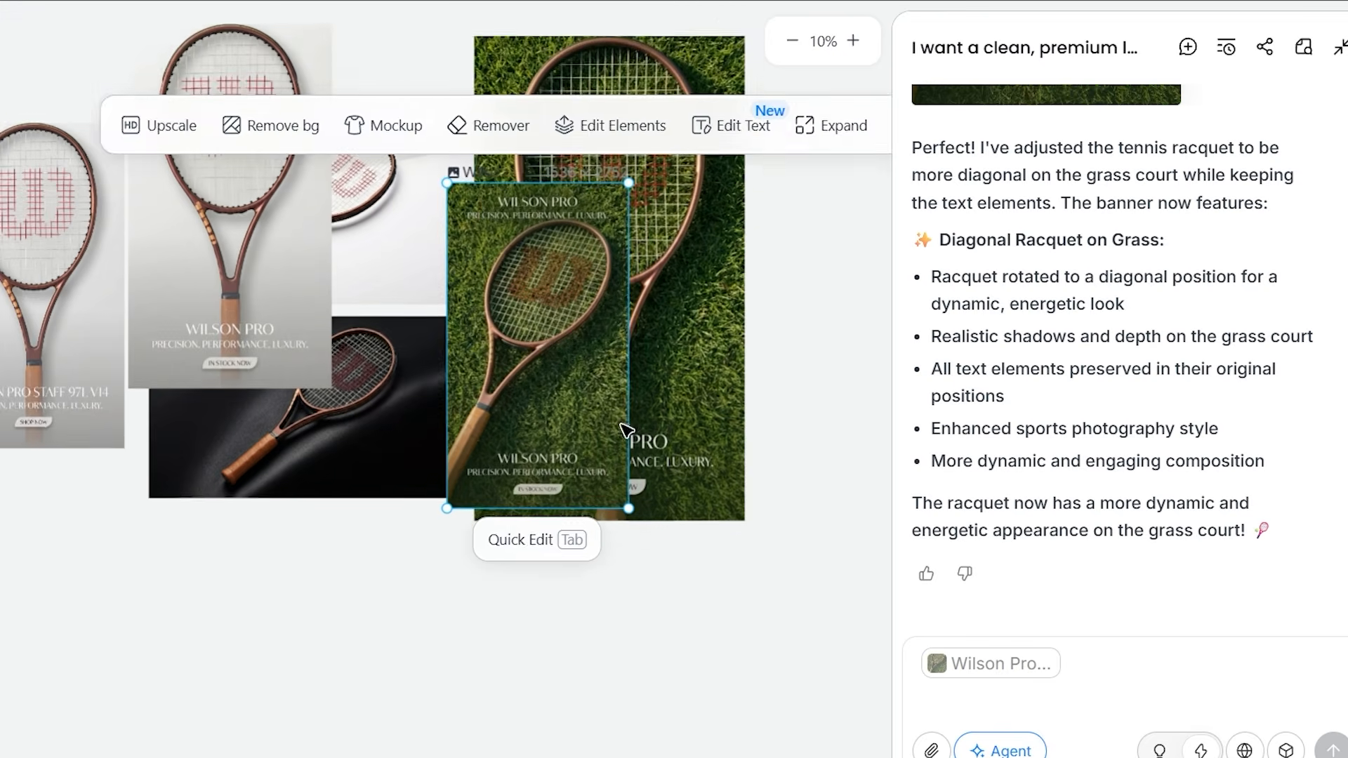
scroll(621, 424, up, 2)
scroll(534, 434, right, 3)
drag(391, 436, 574, 406)
drag(711, 530, 846, 615)
drag(740, 537, 722, 468)
click(857, 576)
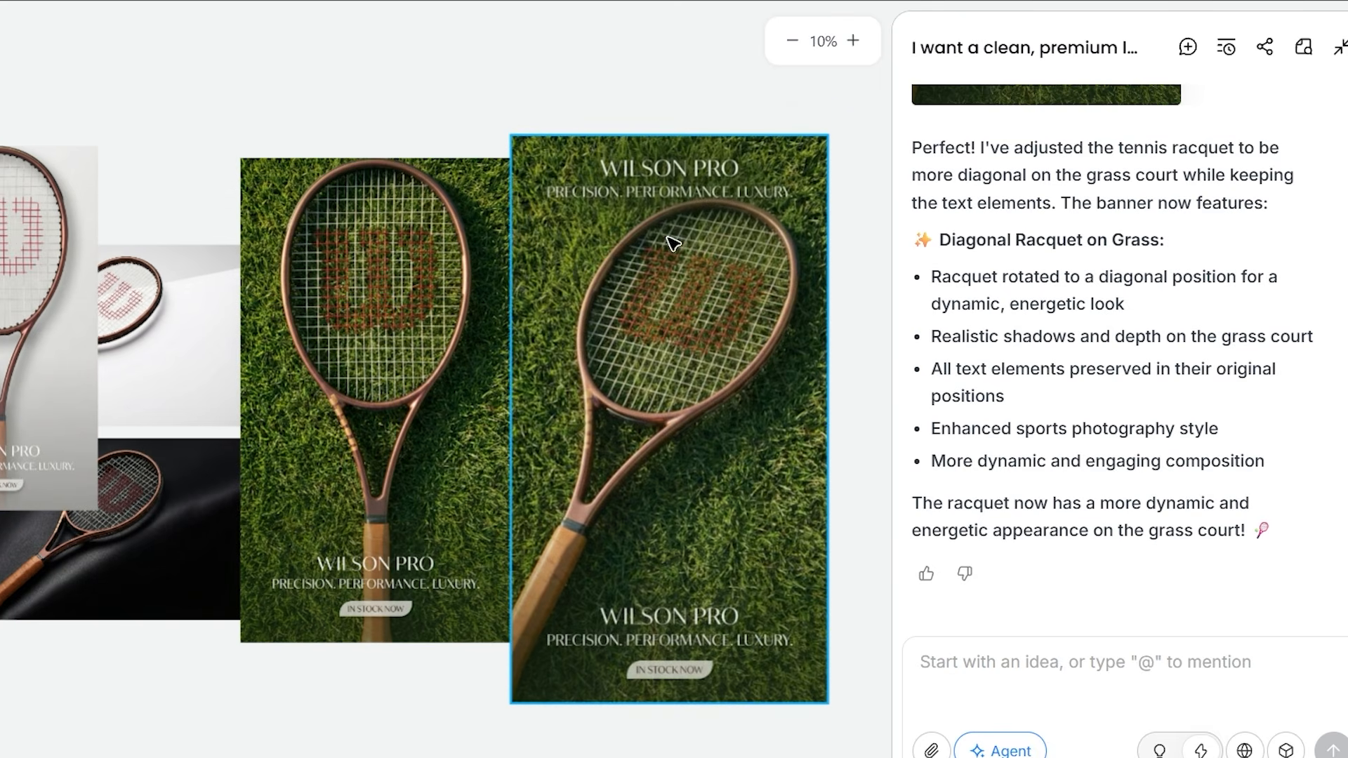
Examine the text, strings and frame of the diagonal grass-court racket image up close.
scroll(672, 243, up, 3)
scroll(710, 295, down, 3)
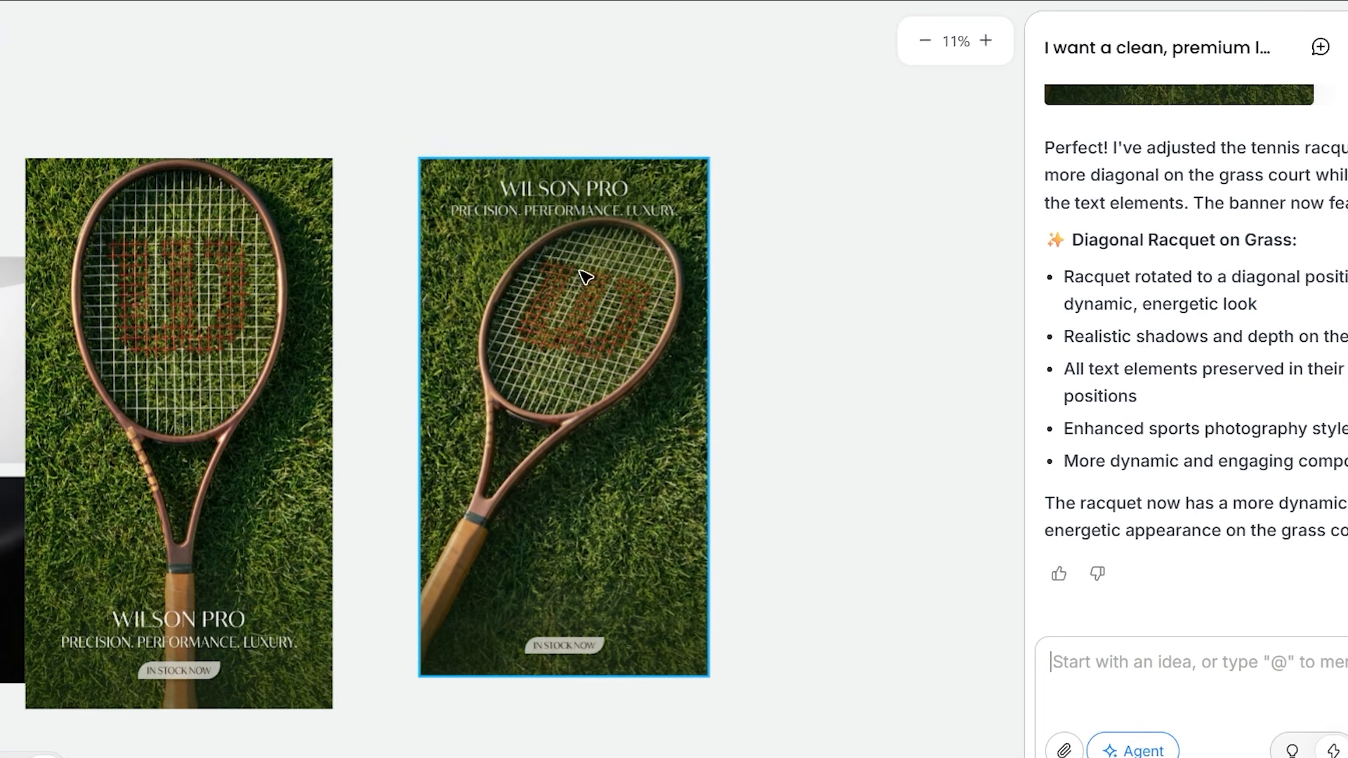
scroll(572, 408, up, 5)
scroll(590, 155, up, 4)
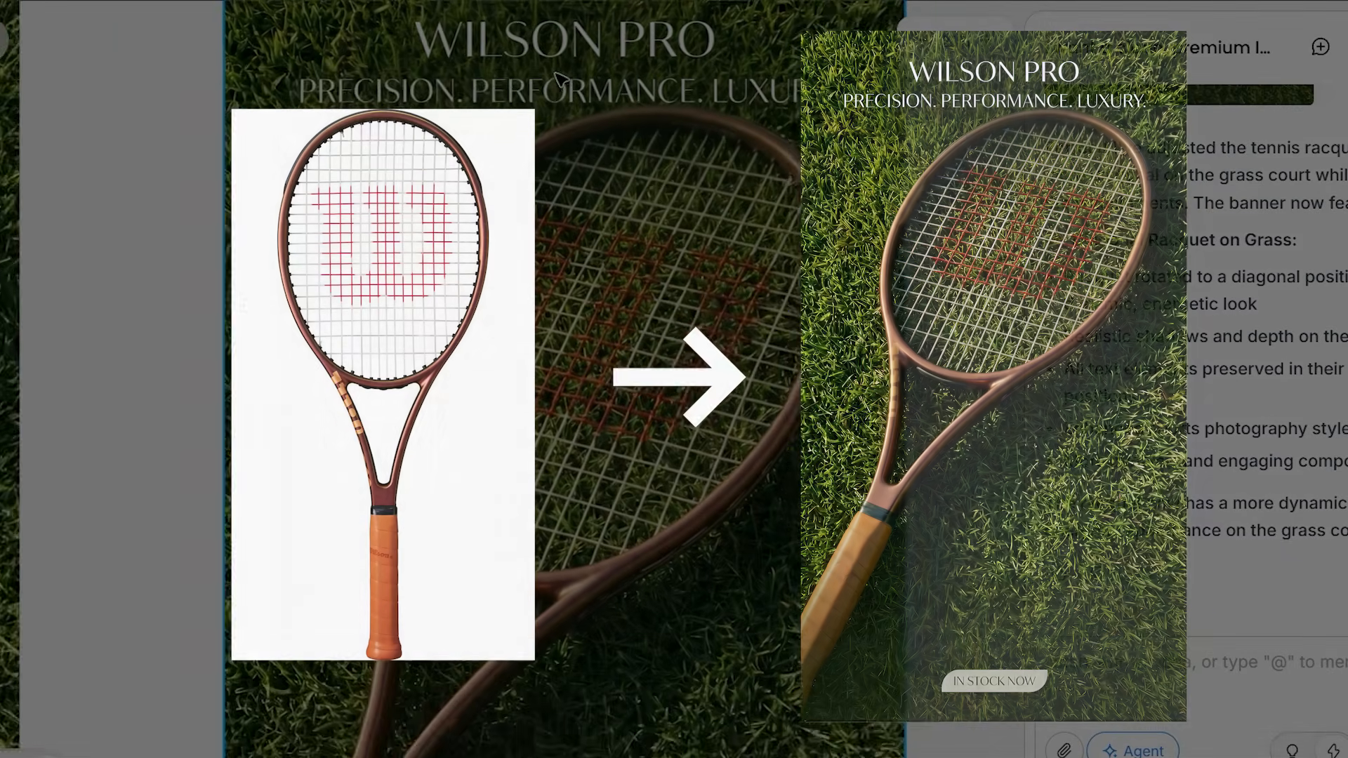
scroll(592, 152, up, 2)
scroll(730, 311, down, 10)
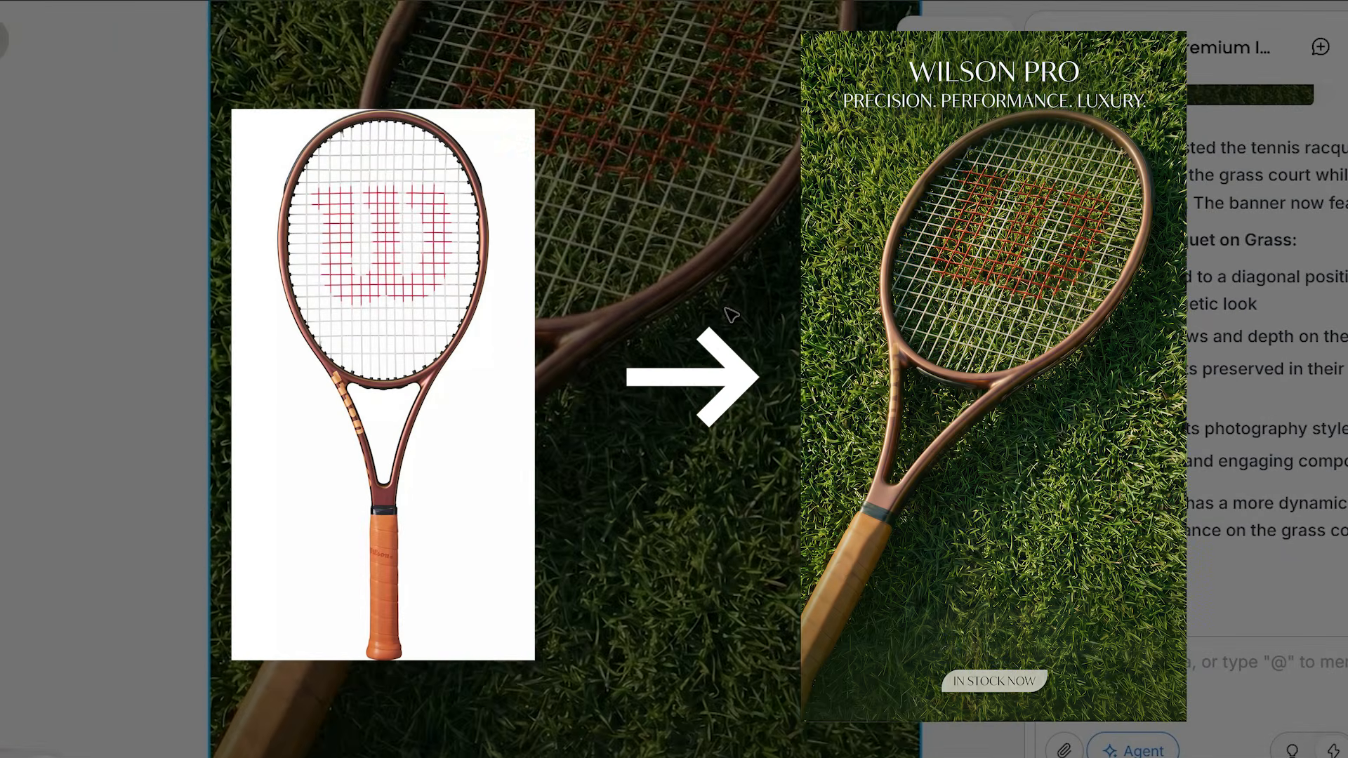
scroll(703, 311, down, 2)
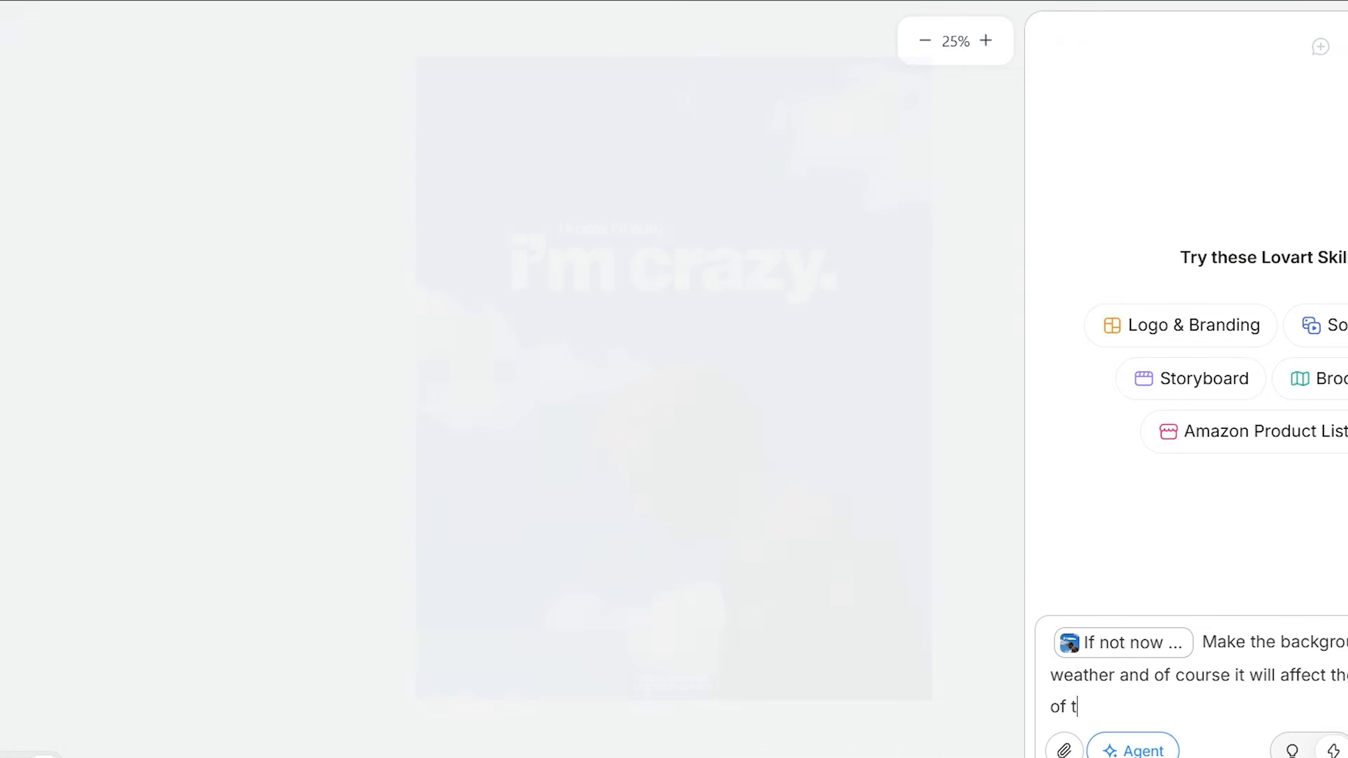
Submit the prompt to give the attached poster a rainy weather background that affects the whole theme of the image.
text(image)
key(Return)
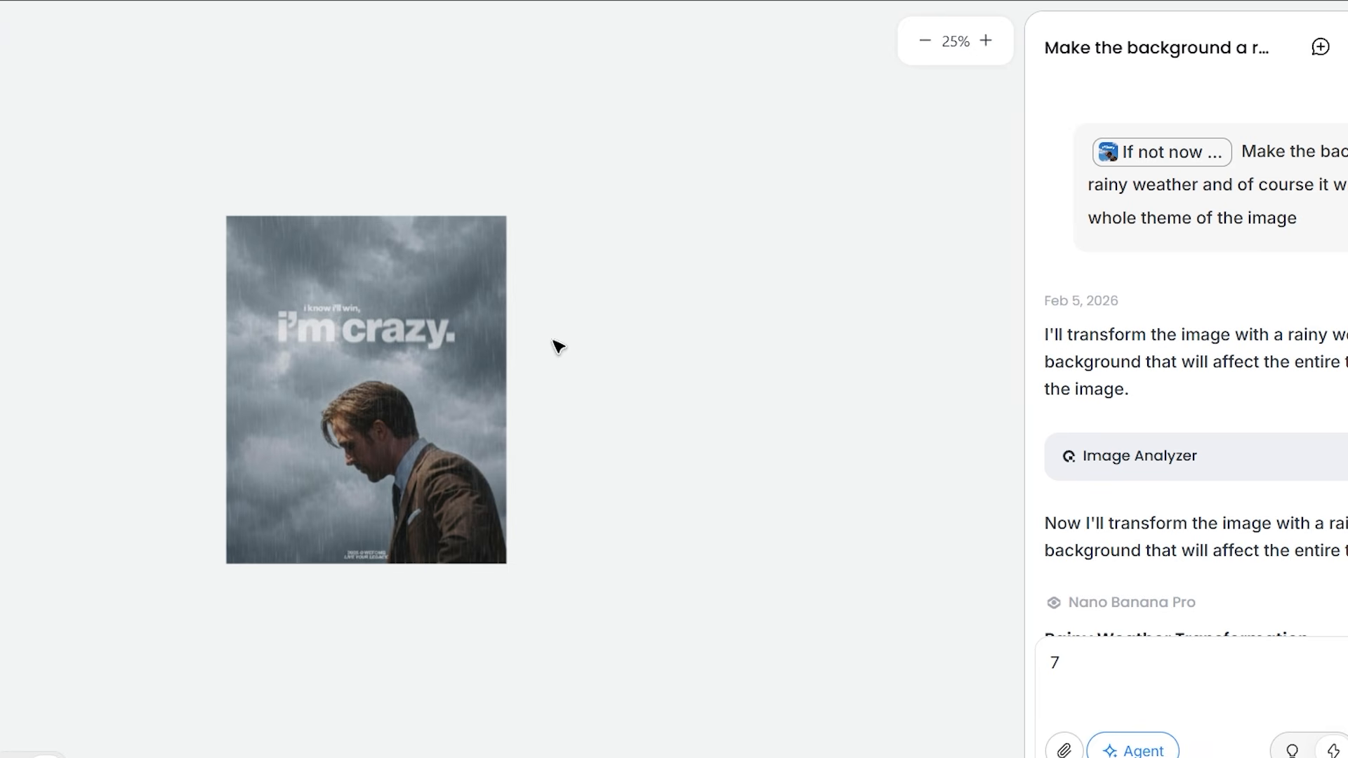
Enlarge the Rainy Weather Transformation image and reposition it on the canvas.
click(435, 373)
drag(506, 566, 646, 656)
scroll(502, 441, down, 2)
drag(502, 441, 465, 390)
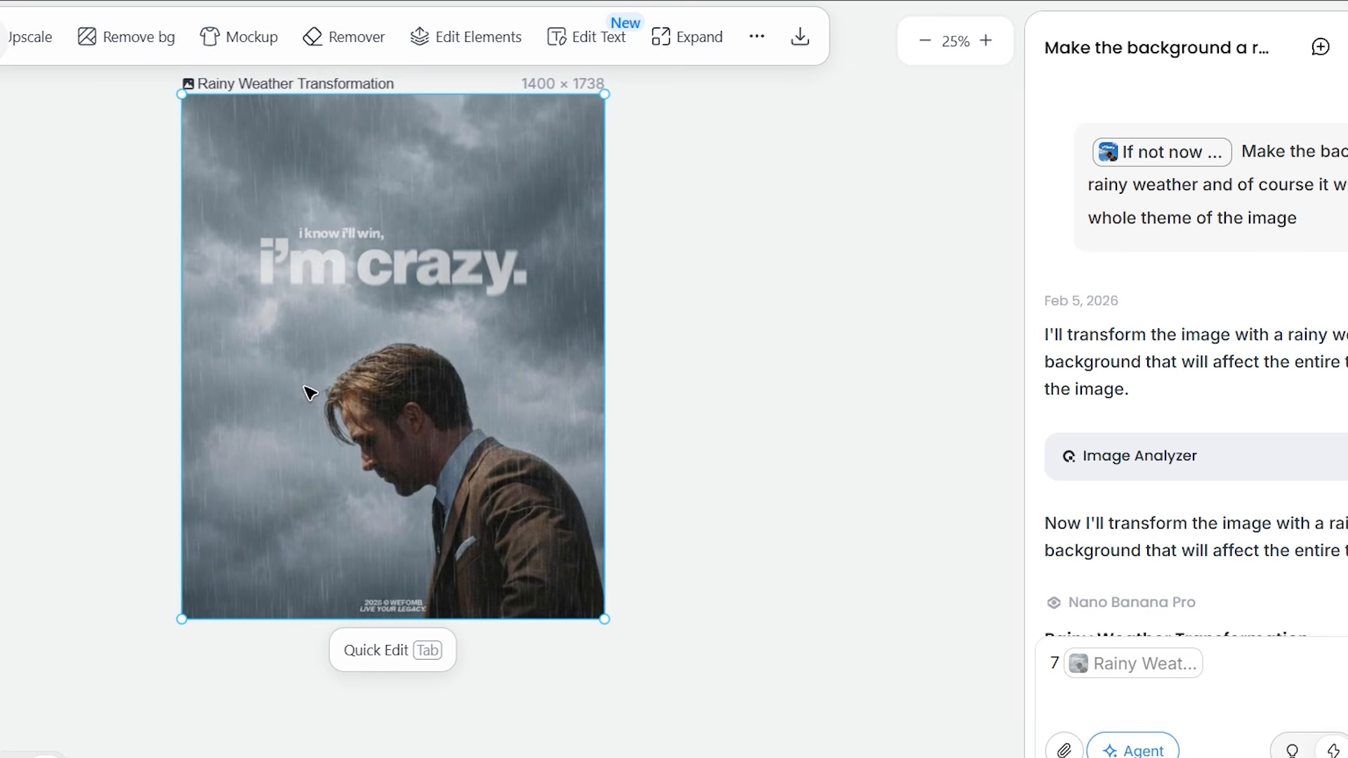
Upscale the Rainy Weather Transformation image.
scroll(330, 214, up, 4)
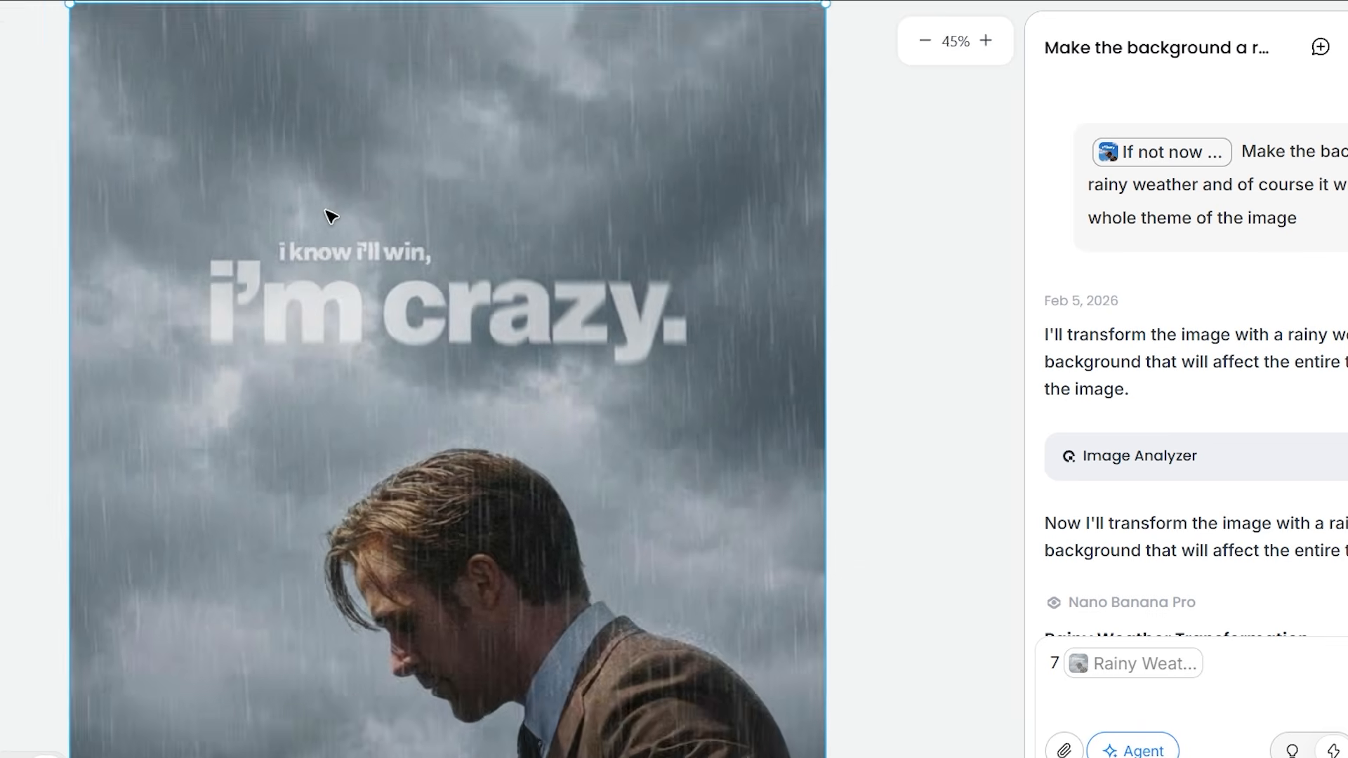
scroll(472, 253, down, 3)
scroll(476, 251, down, 1)
scroll(476, 250, down, 4)
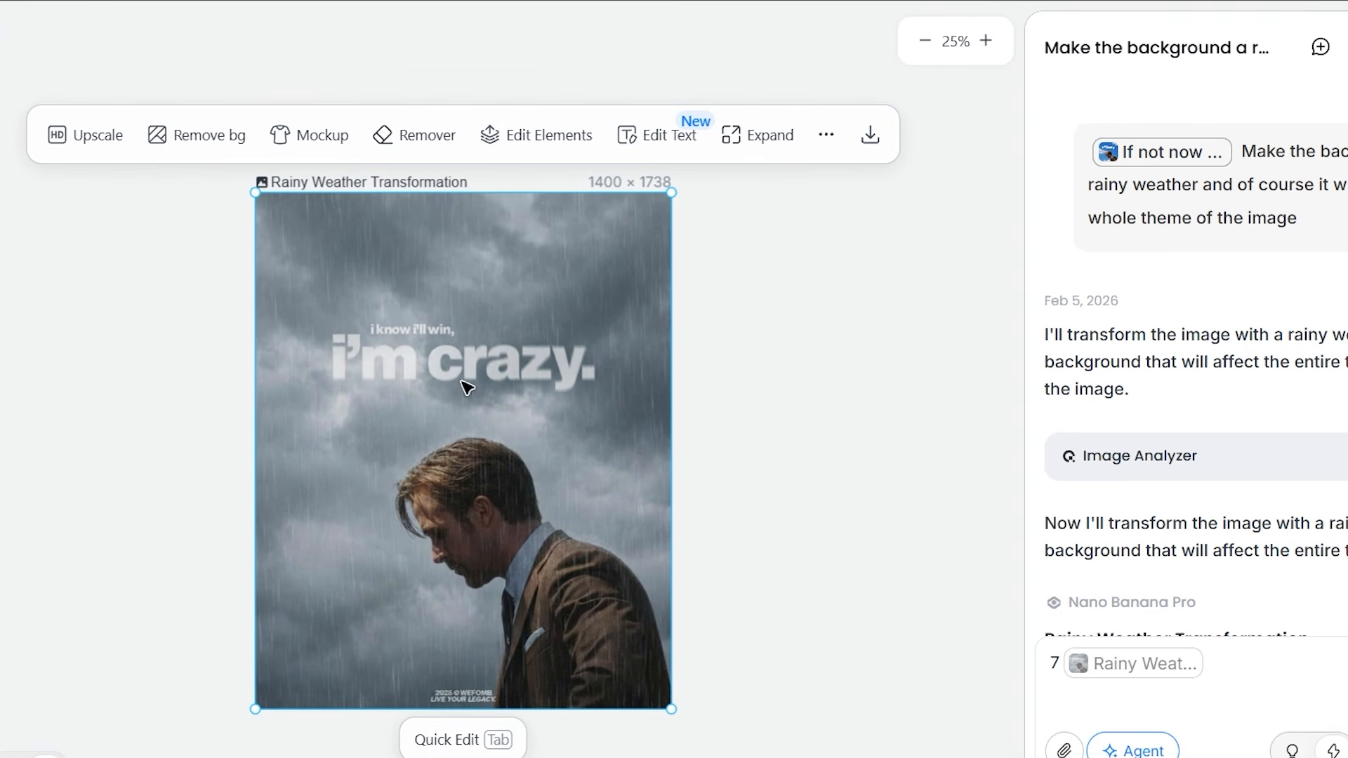
click(98, 138)
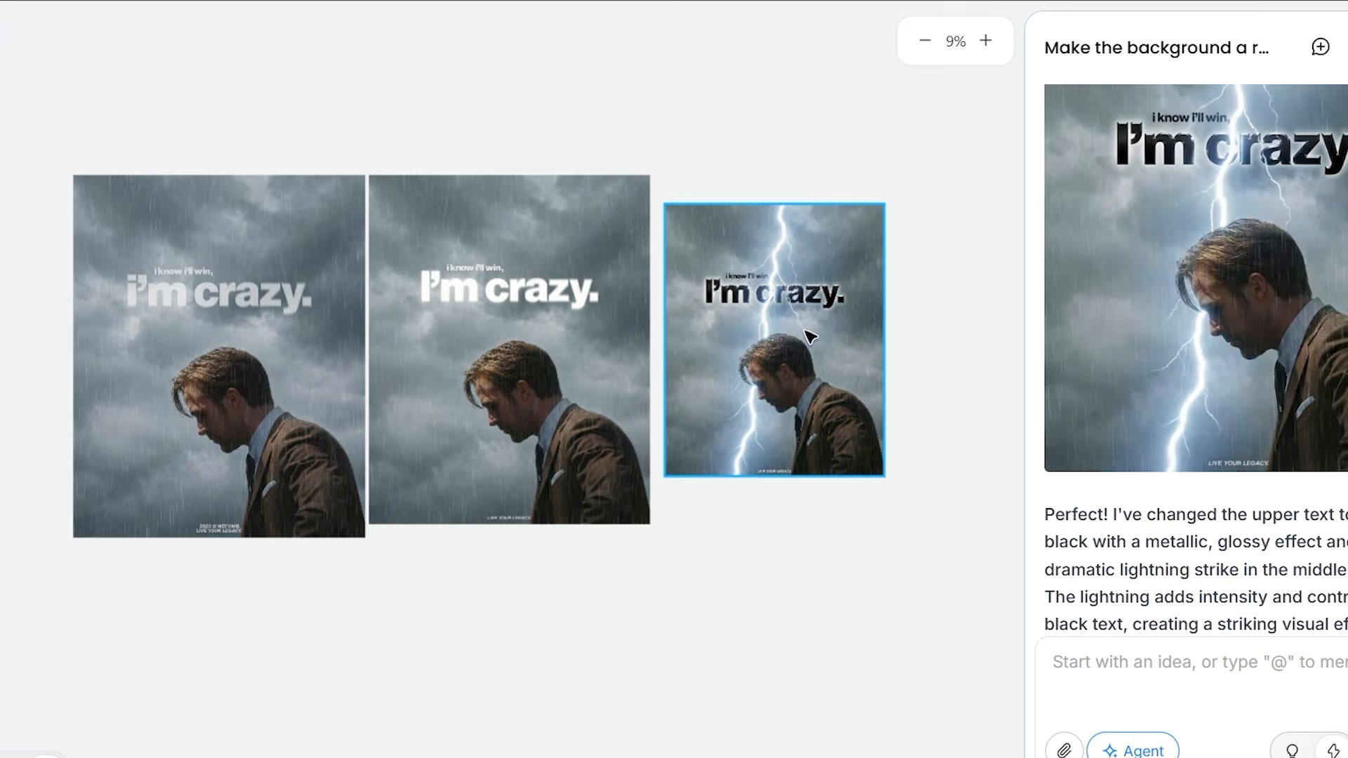
Move the separated "i'm crazy." headline higher in the layered lightning poster.
scroll(809, 337, up, 5)
scroll(859, 349, down, 2)
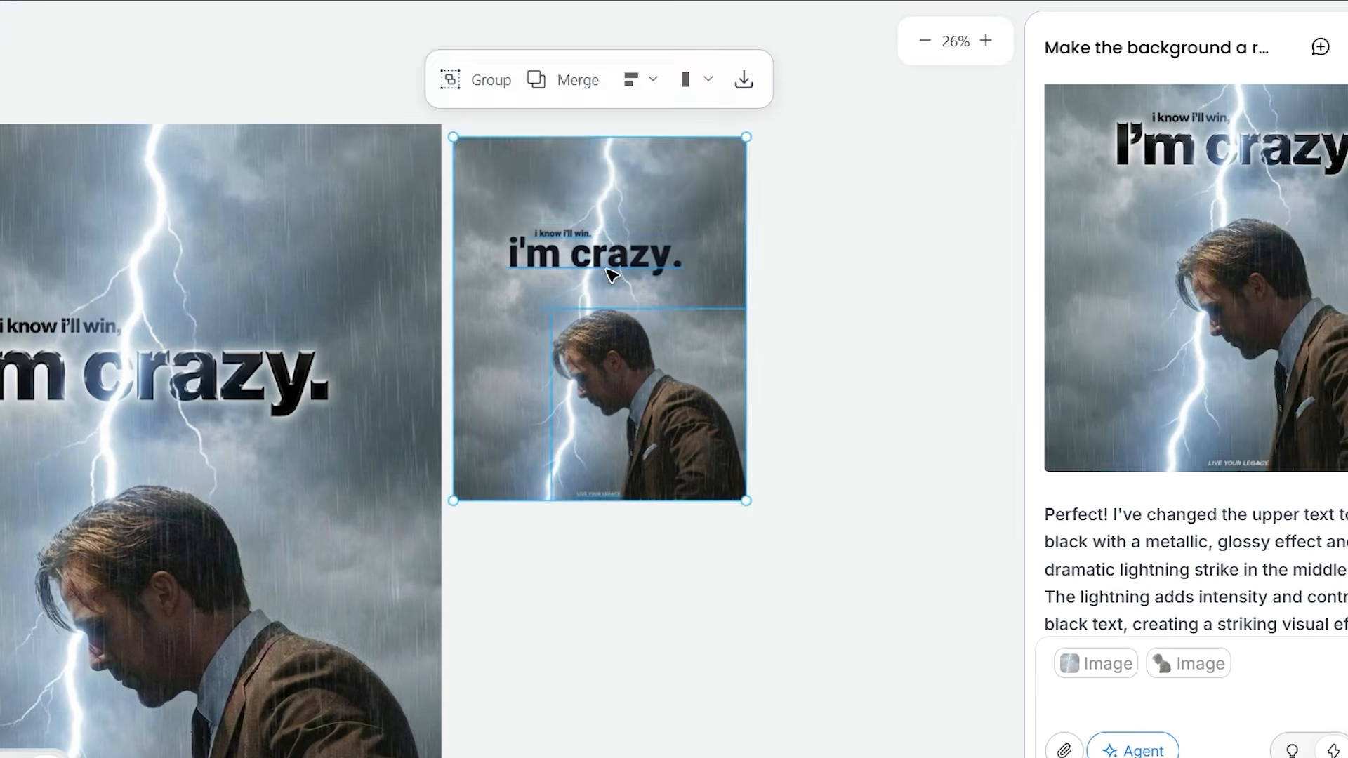
double_click(617, 258)
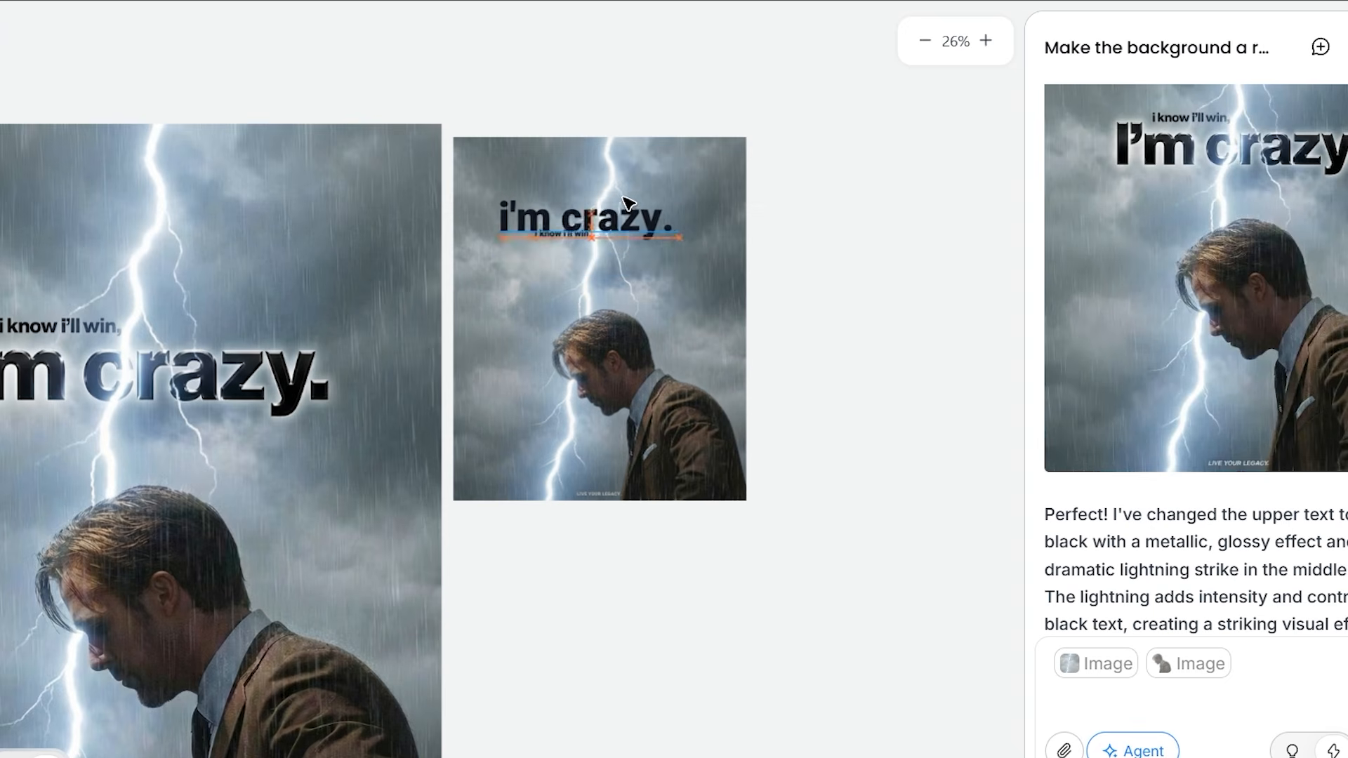
Reposition the cut-out man over the lightning background of the layered poster.
scroll(627, 206, up, 3)
drag(622, 473, 631, 490)
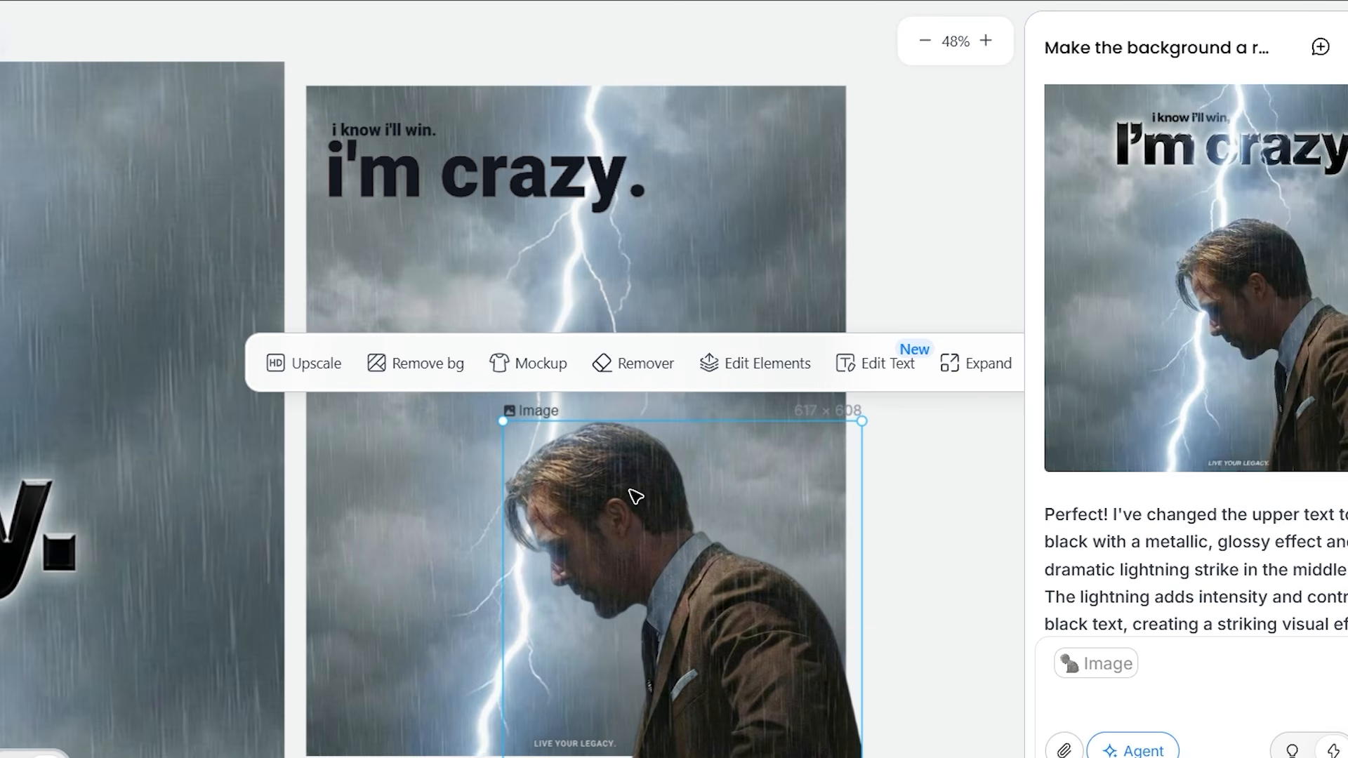
drag(639, 506, 626, 485)
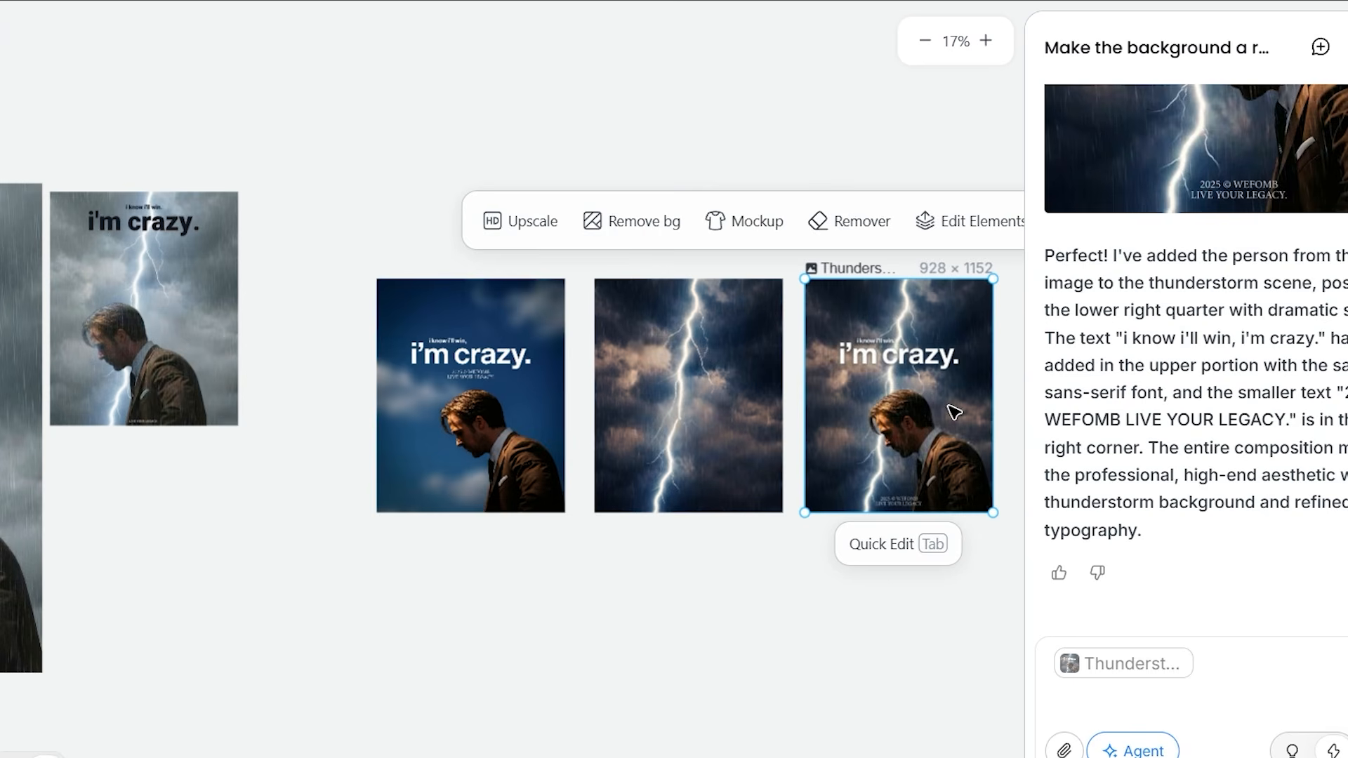
scroll(954, 412, up, 5)
scroll(951, 401, right, 4)
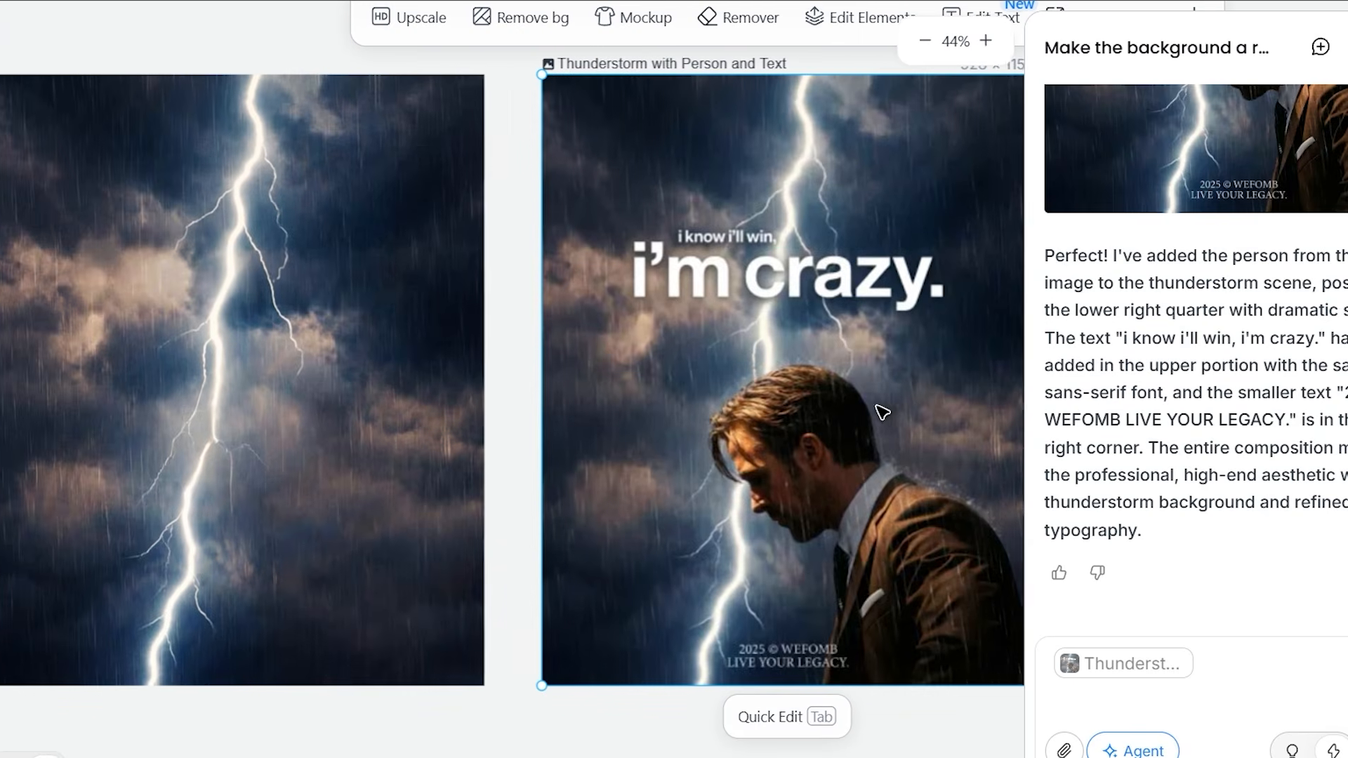
scroll(778, 326, up, 4)
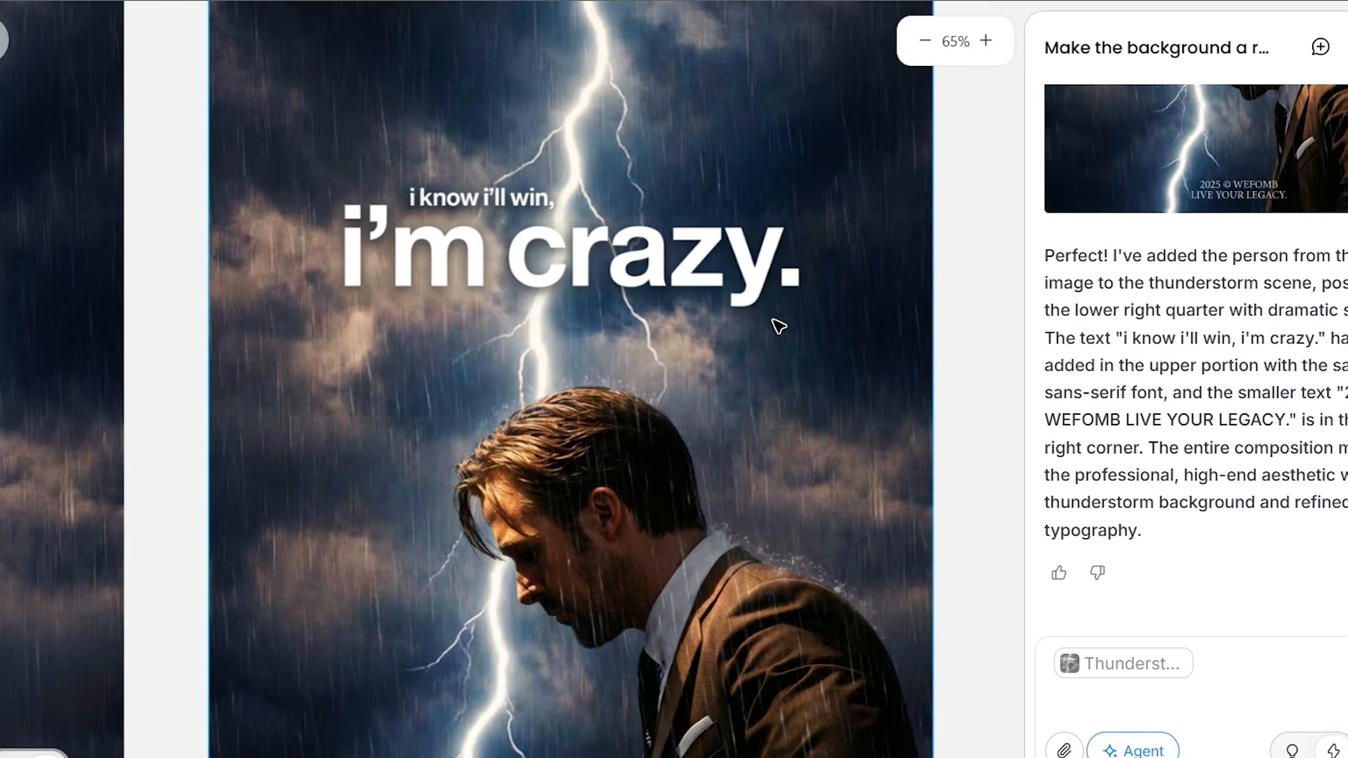
scroll(730, 356, down, 2)
scroll(728, 351, down, 1)
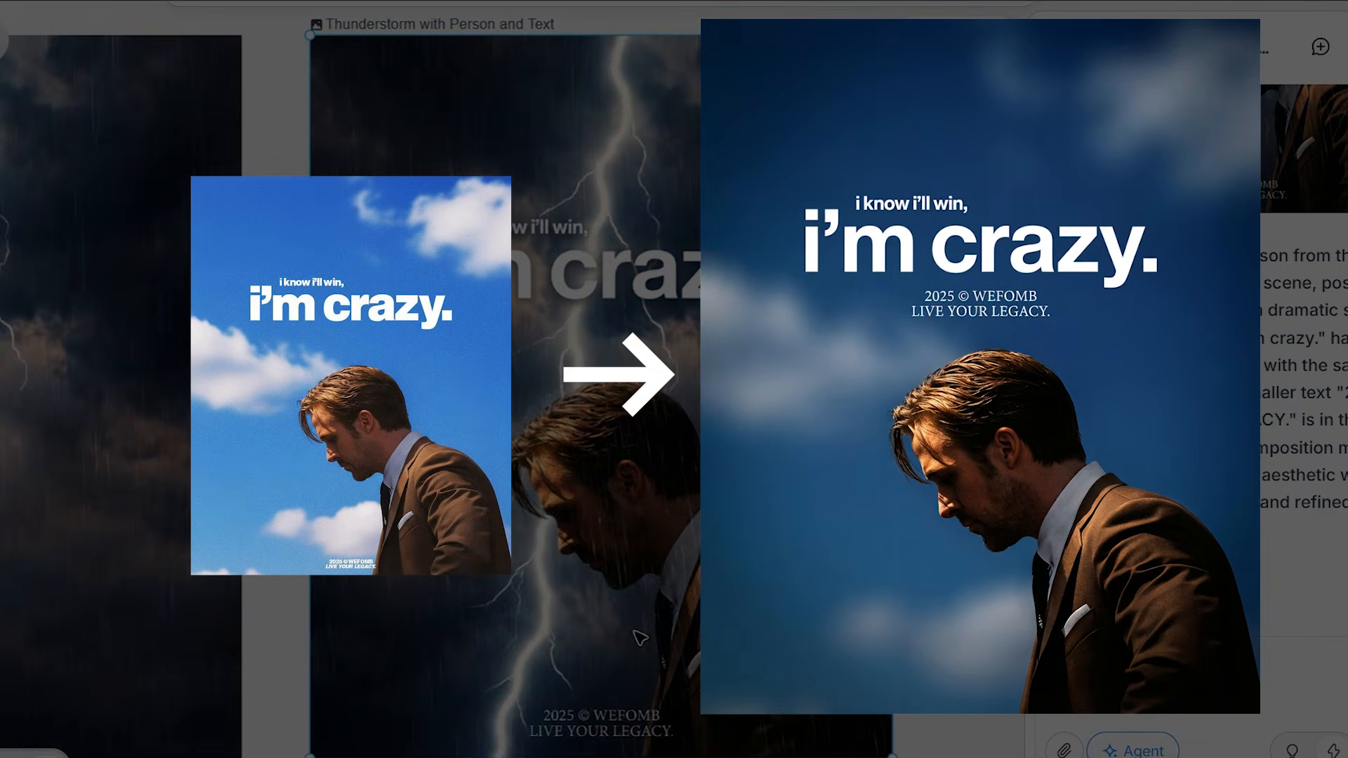
scroll(631, 554, up, 1)
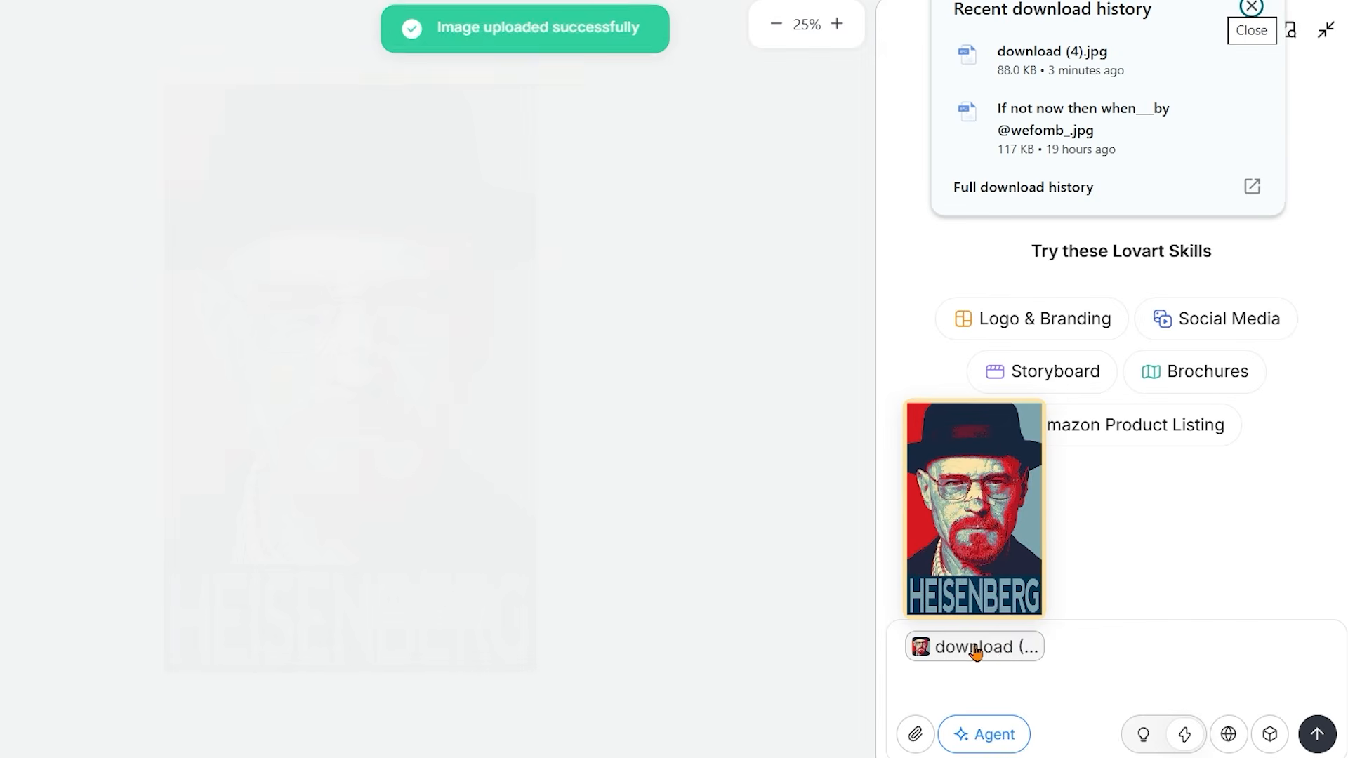
Prompt the agent to make the uploaded Heisenberg poster a blueprint-style overlay with labels and clean annotations that feels educational and shareable.
click(1085, 636)
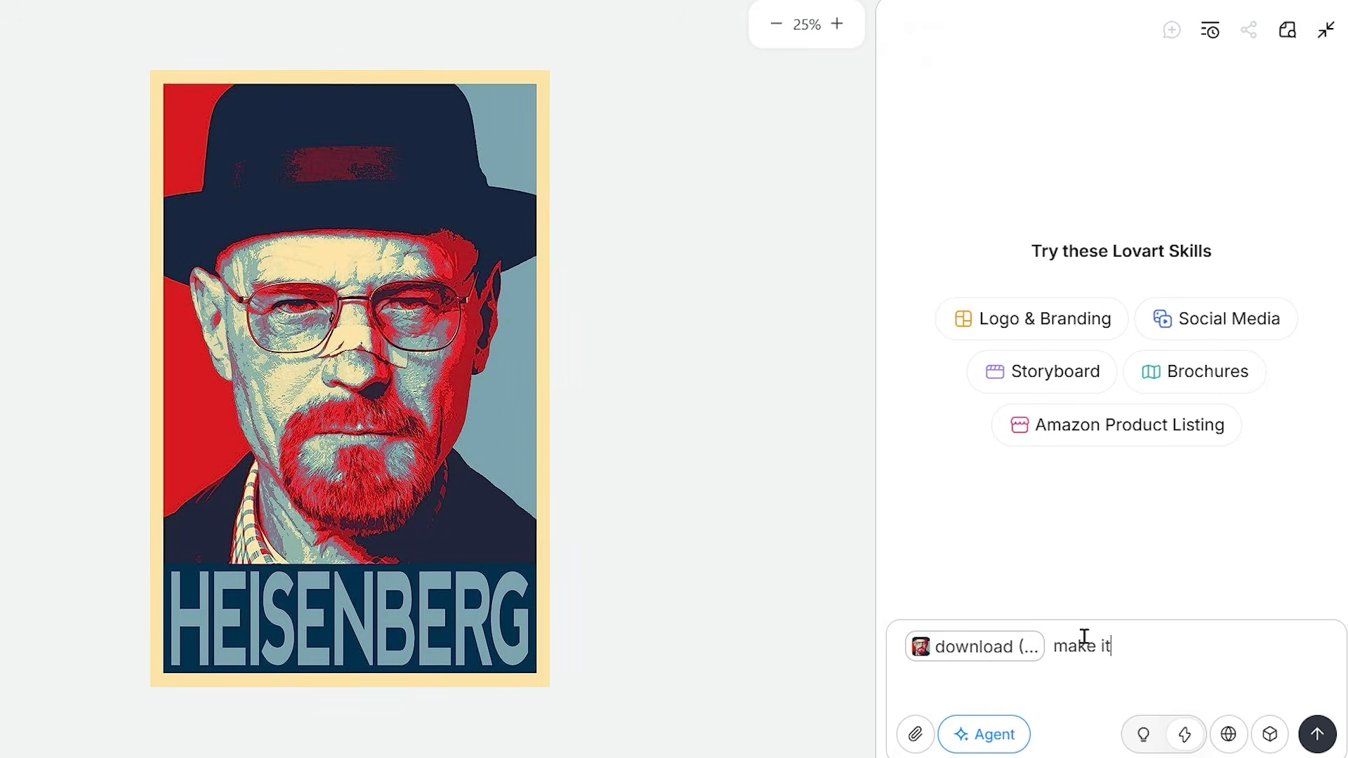
text(a blueprint-style overlay with labels and clean annotations, something that feels educational and shareable.)
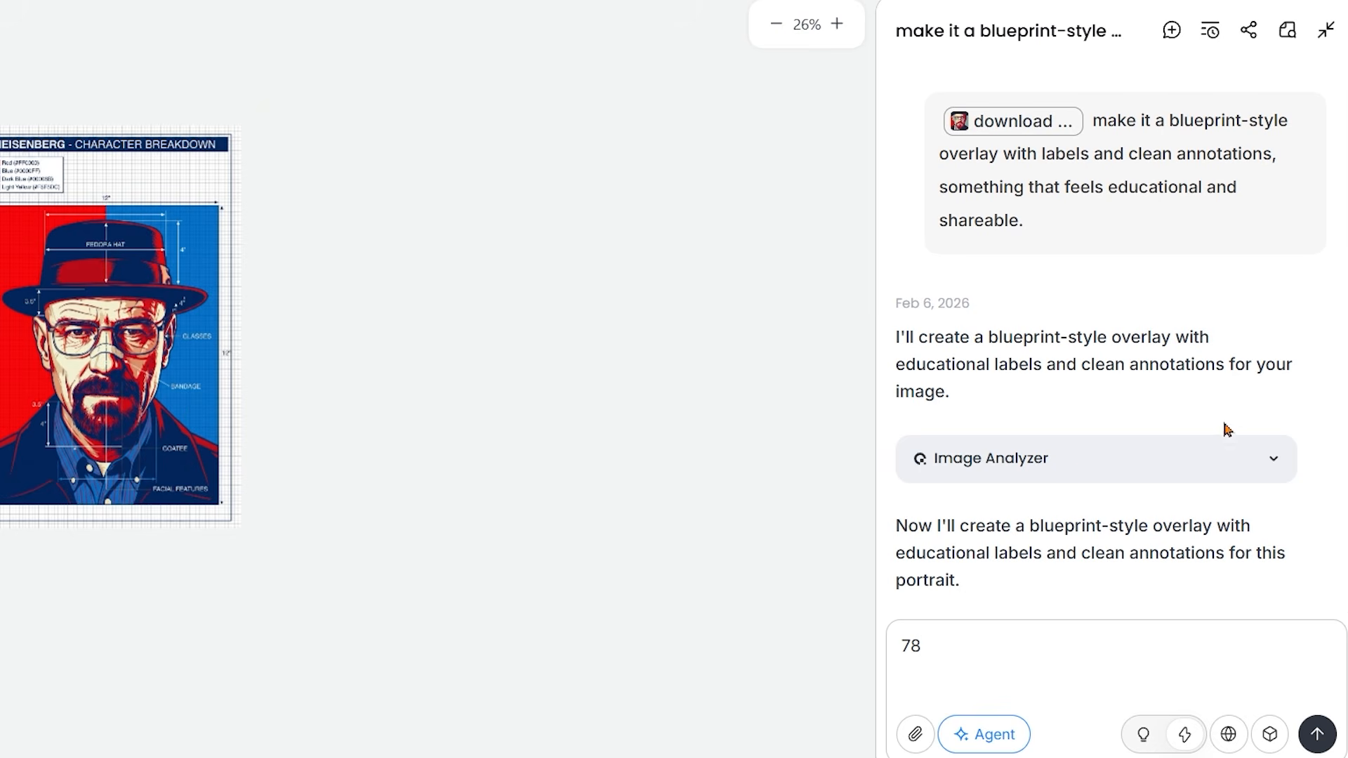
Examine the agent's summary and the generated blueprint portrait from its title and color legend down to the facial feature labels.
scroll(1245, 274, down, 5)
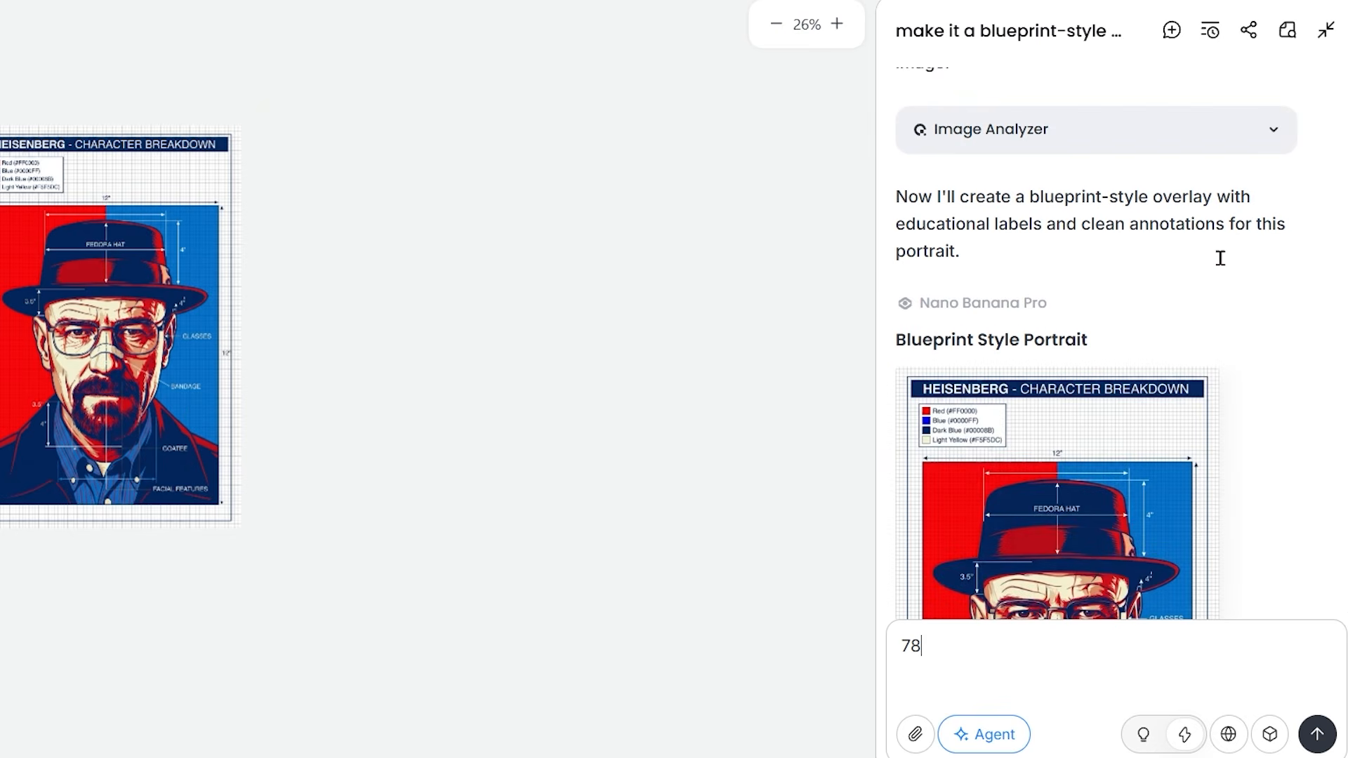
scroll(1221, 258, down, 5)
scroll(1222, 265, down, 6)
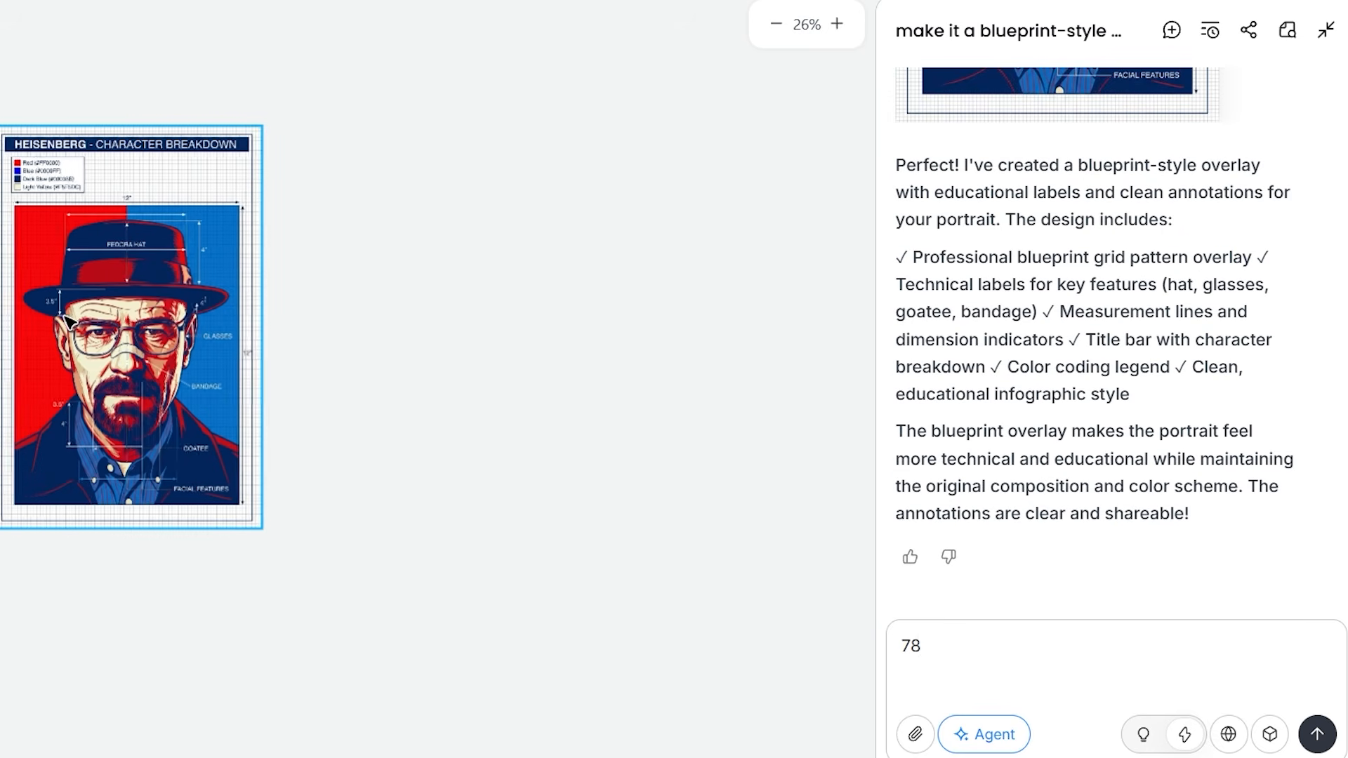
scroll(79, 151, up, 5)
scroll(79, 151, up, 4)
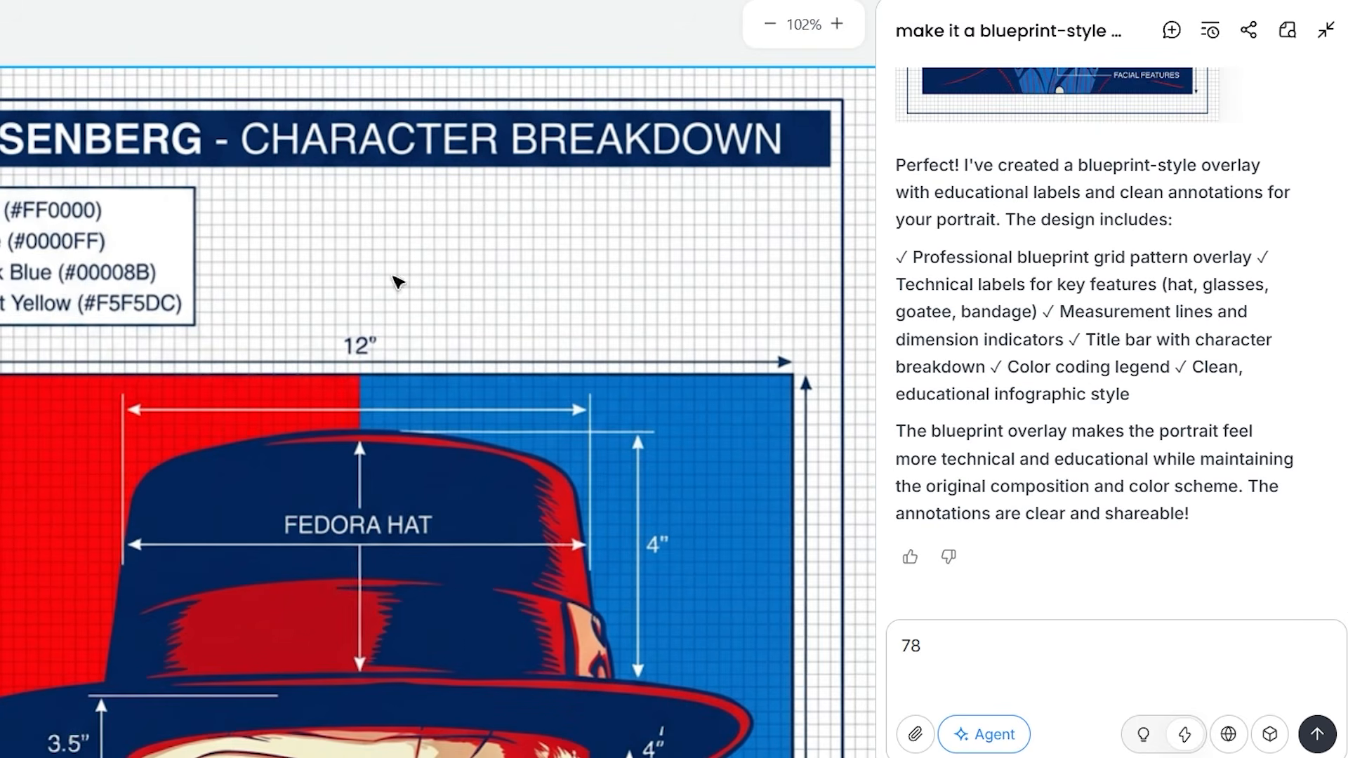
scroll(438, 380, down, 5)
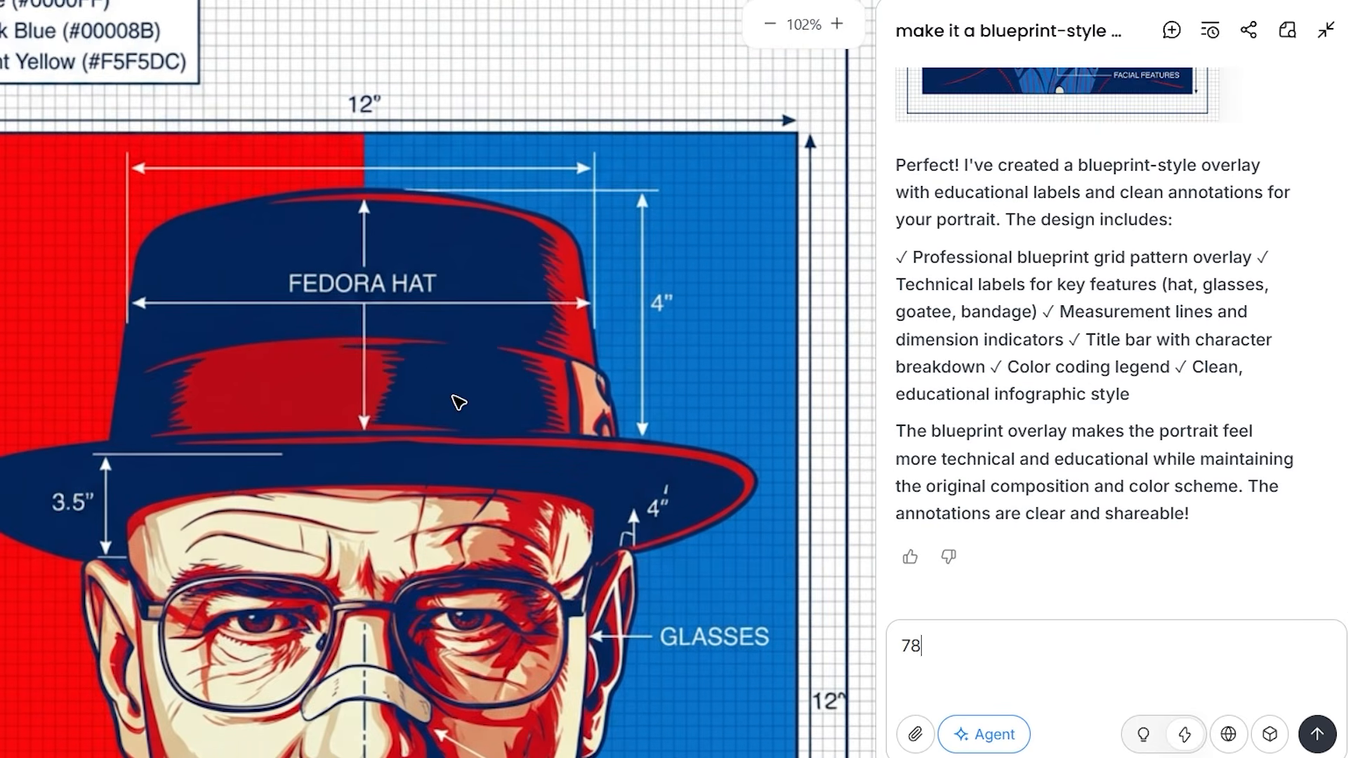
scroll(475, 429, down, 1)
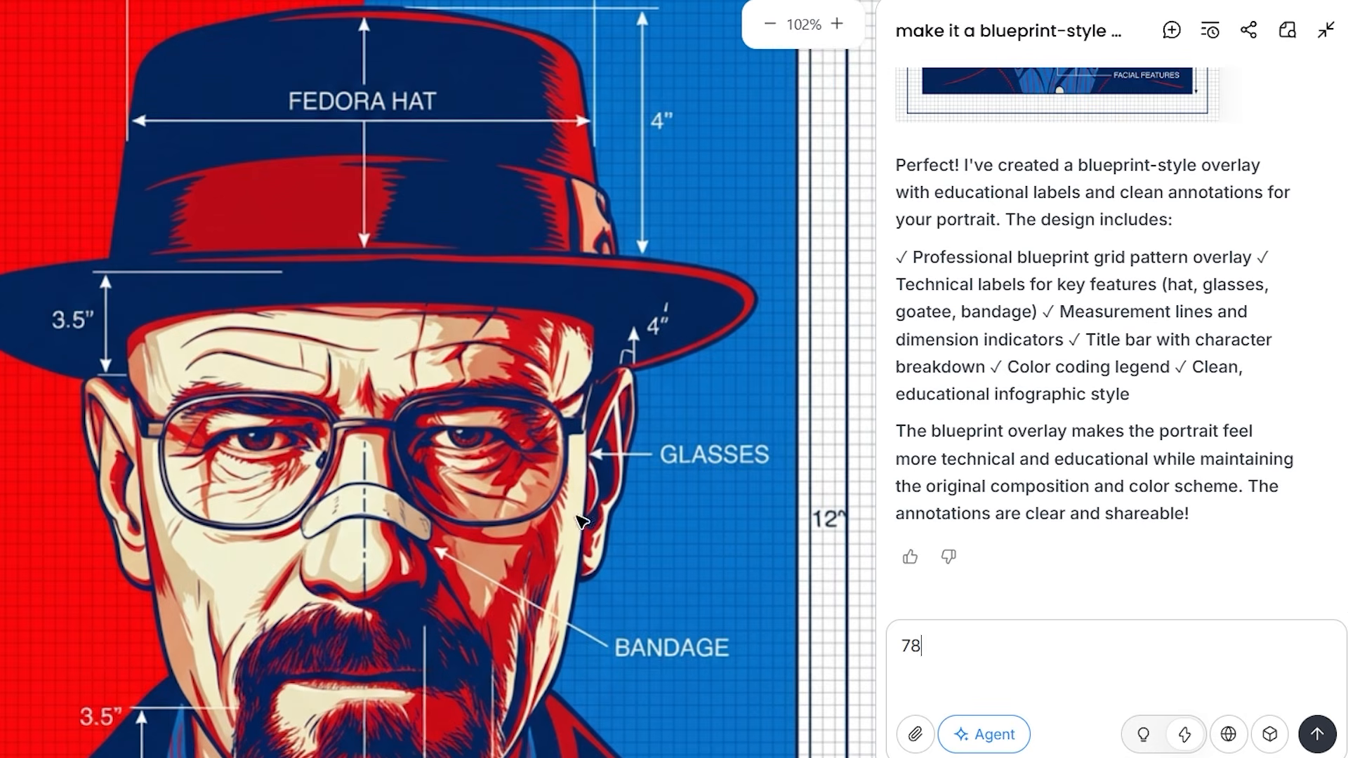
scroll(578, 520, down, 3)
scroll(595, 544, down, 2)
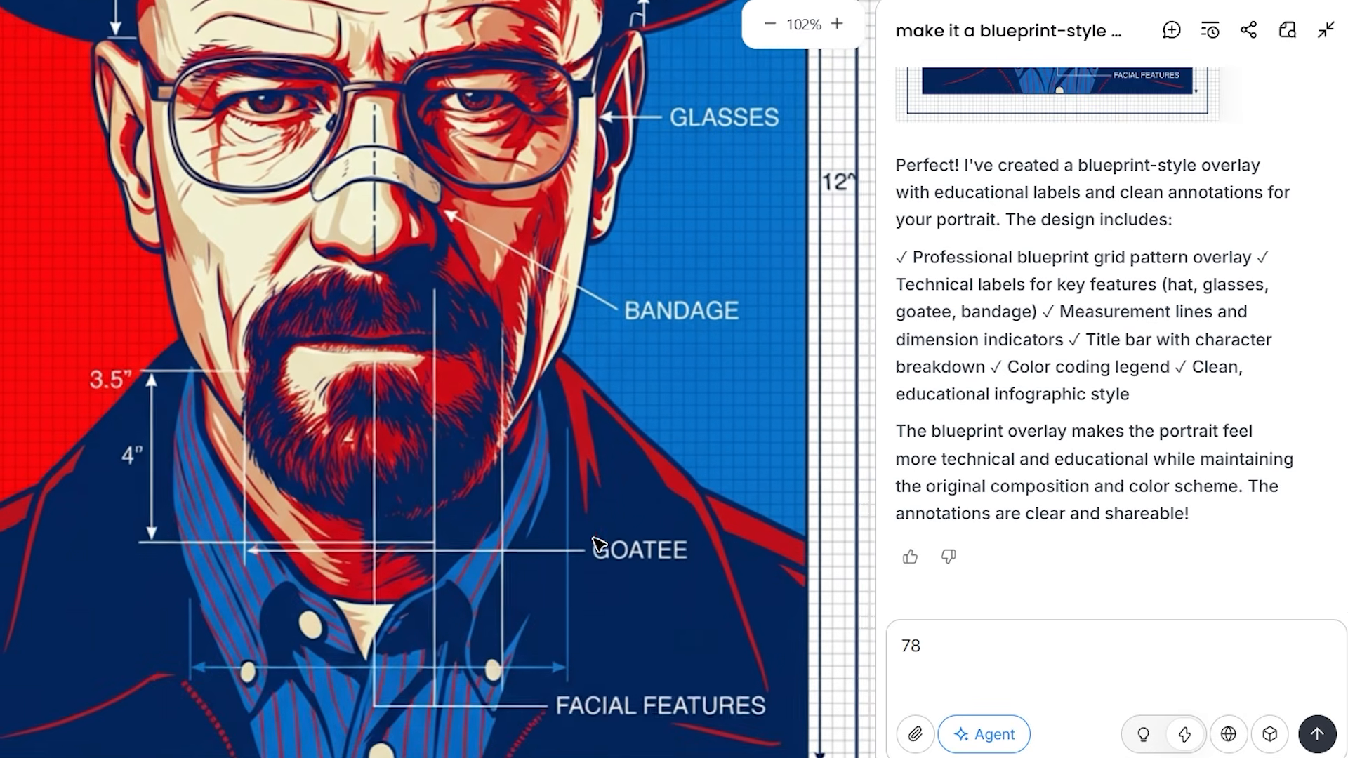
scroll(597, 545, down, 2)
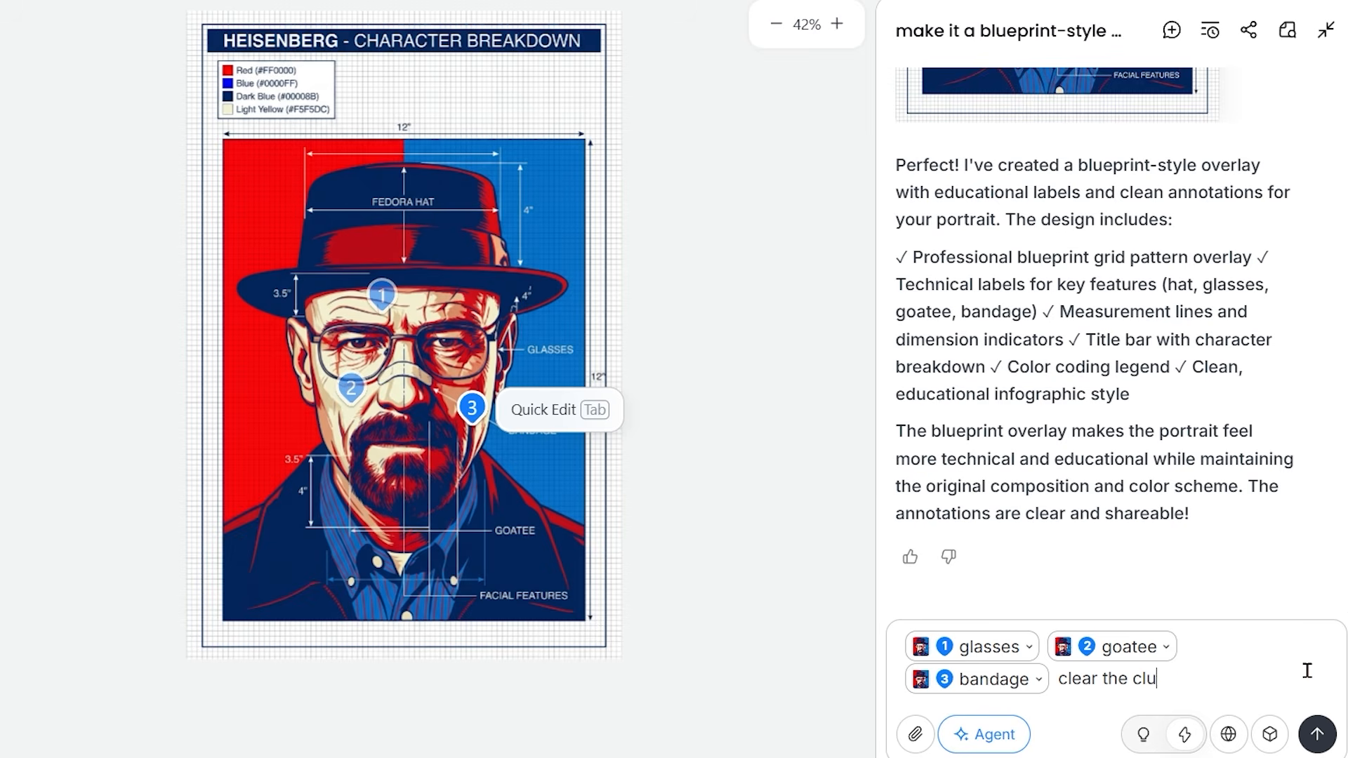
Ask the agent to clear the clutter around the marked glasses, goatee and bandage areas, and review the result.
key(Return)
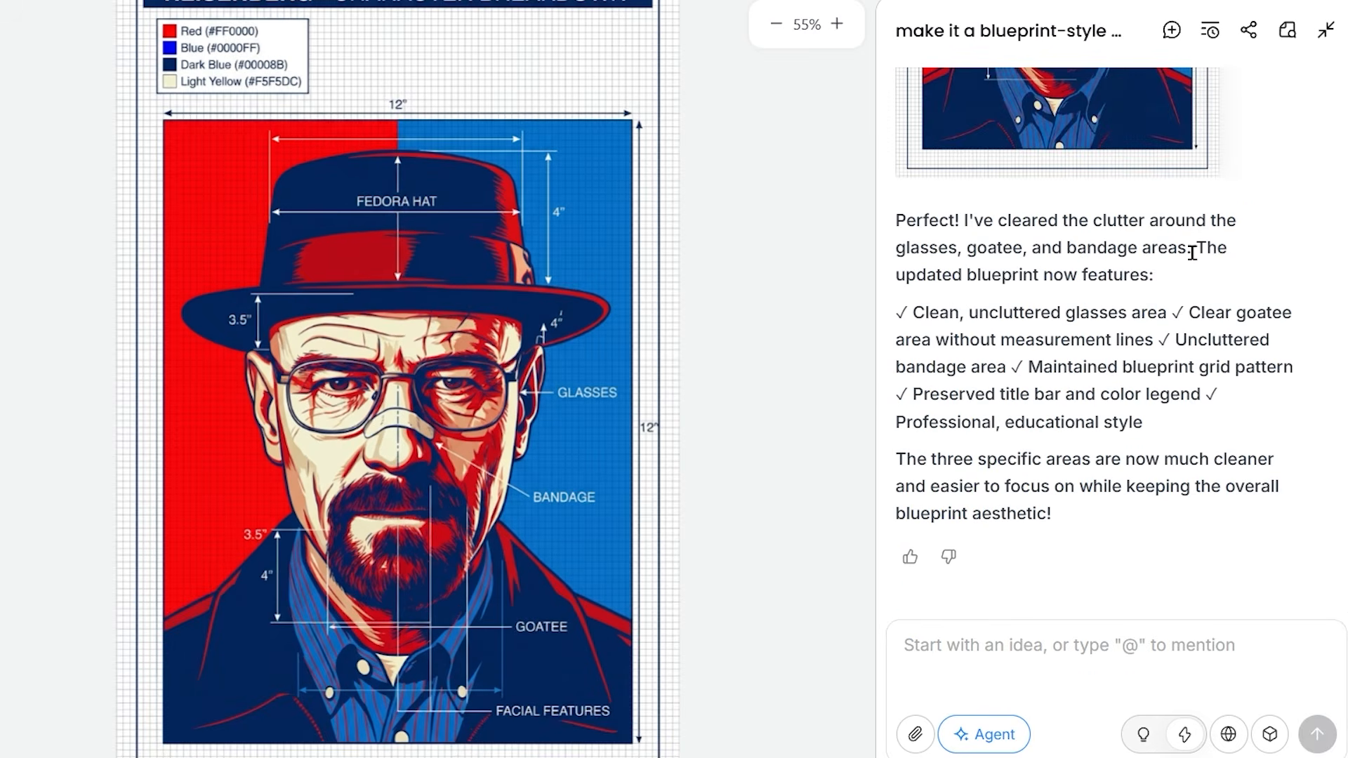
scroll(1224, 261, up, 6)
scroll(1202, 377, down, 6)
click(1016, 120)
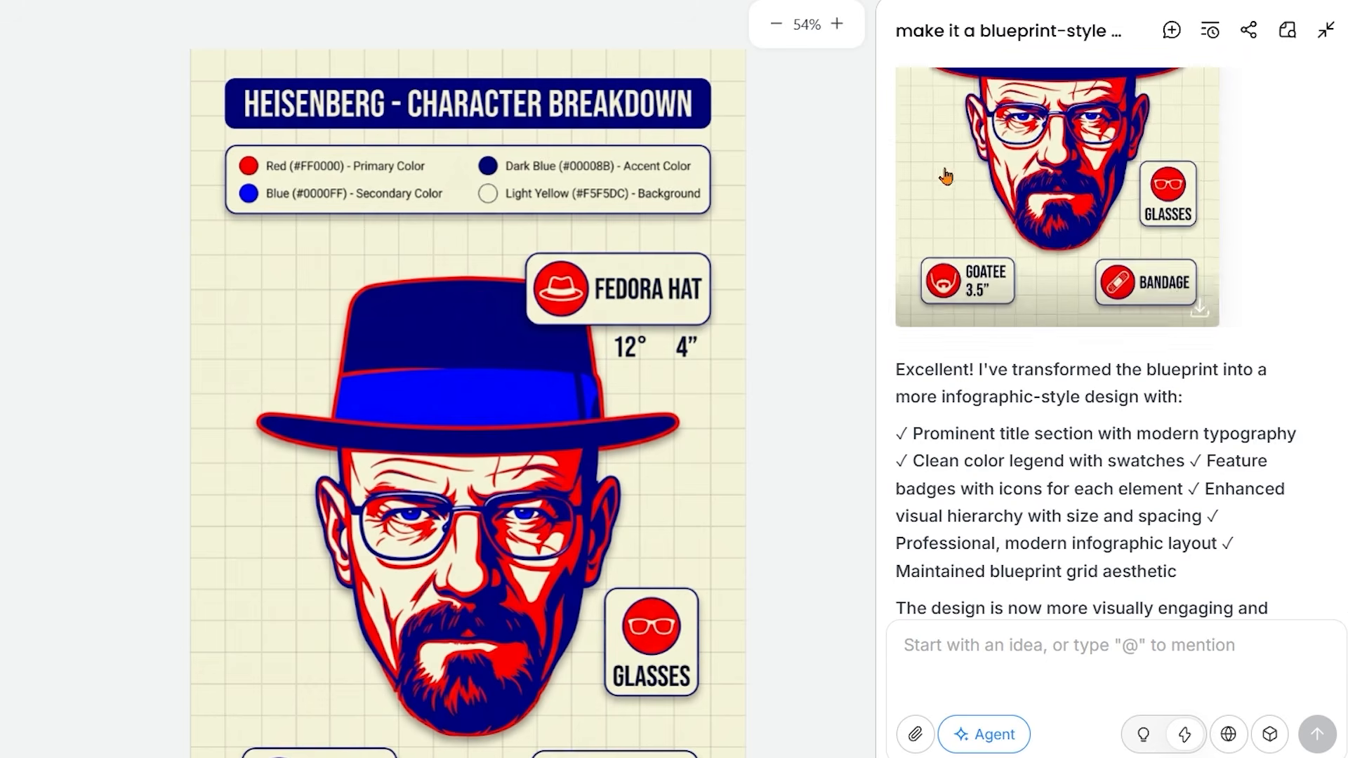
Examine the infographic version of the Heisenberg portrait, including its color legend and icon badges, along with the agent's description.
scroll(1063, 326, up, 5)
scroll(1064, 326, down, 5)
scroll(360, 266, down, 2)
scroll(361, 265, up, 4)
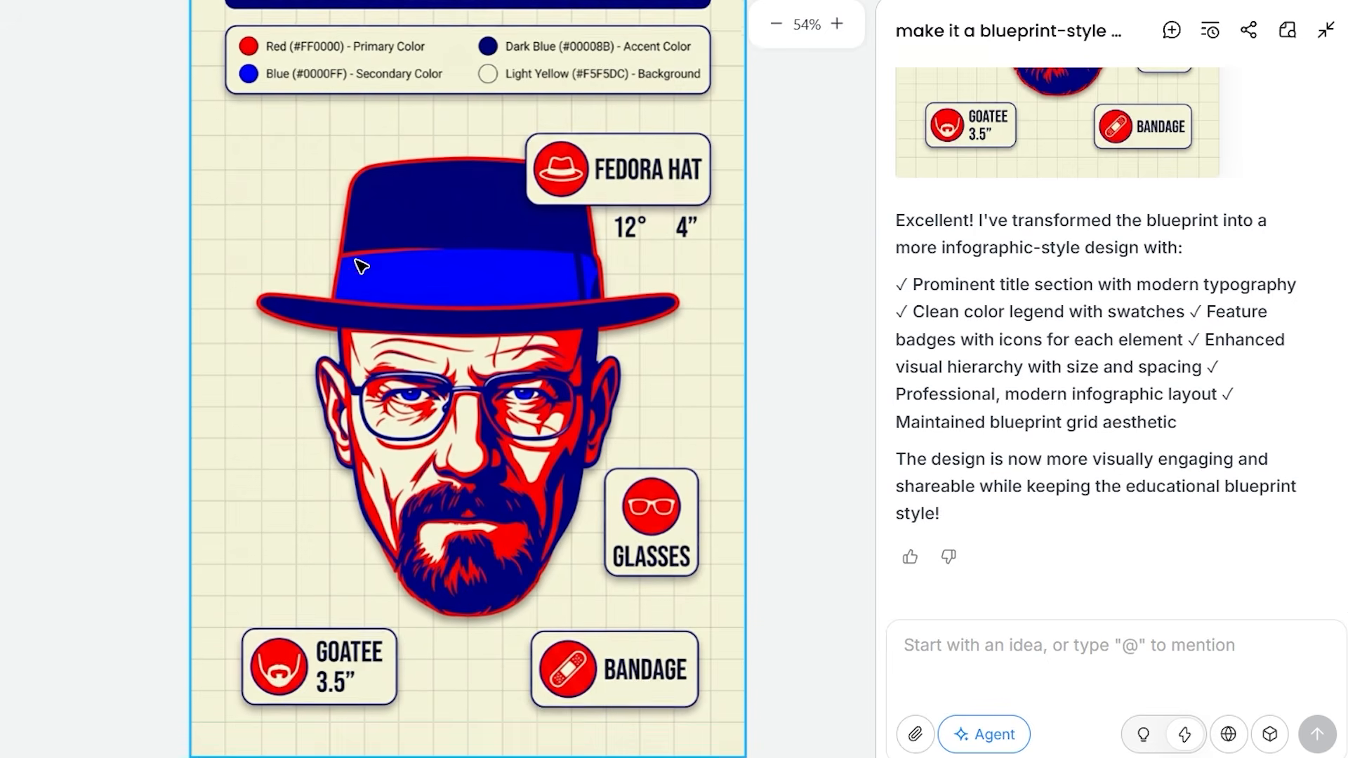
scroll(421, 155, up, 3)
scroll(525, 153, down, 1)
scroll(417, 316, down, 5)
scroll(416, 316, down, 3)
scroll(417, 316, up, 5)
scroll(415, 292, down, 3)
Open the Infographic Blueprint Portrait's recognized text for editing.
click(501, 244)
click(610, 28)
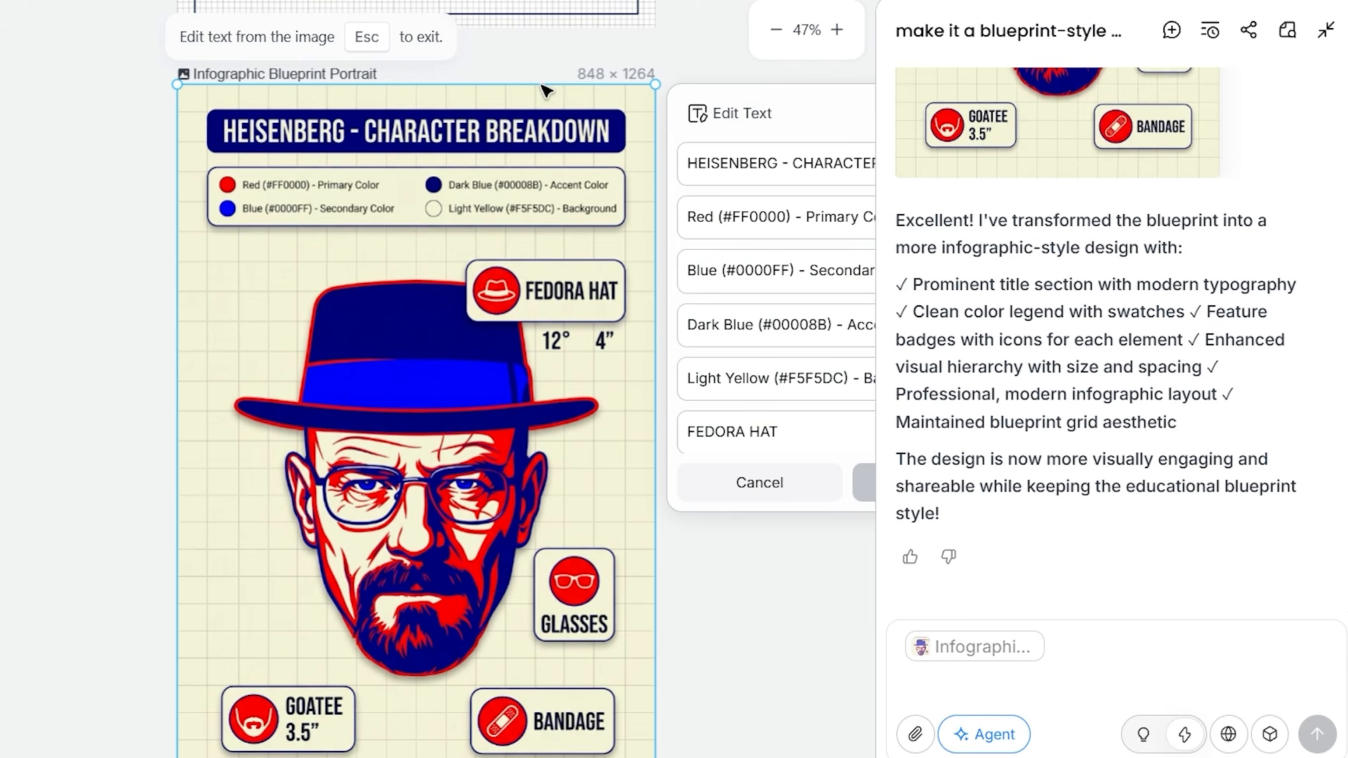
scroll(449, 553, down, 1)
scroll(446, 551, up, 1)
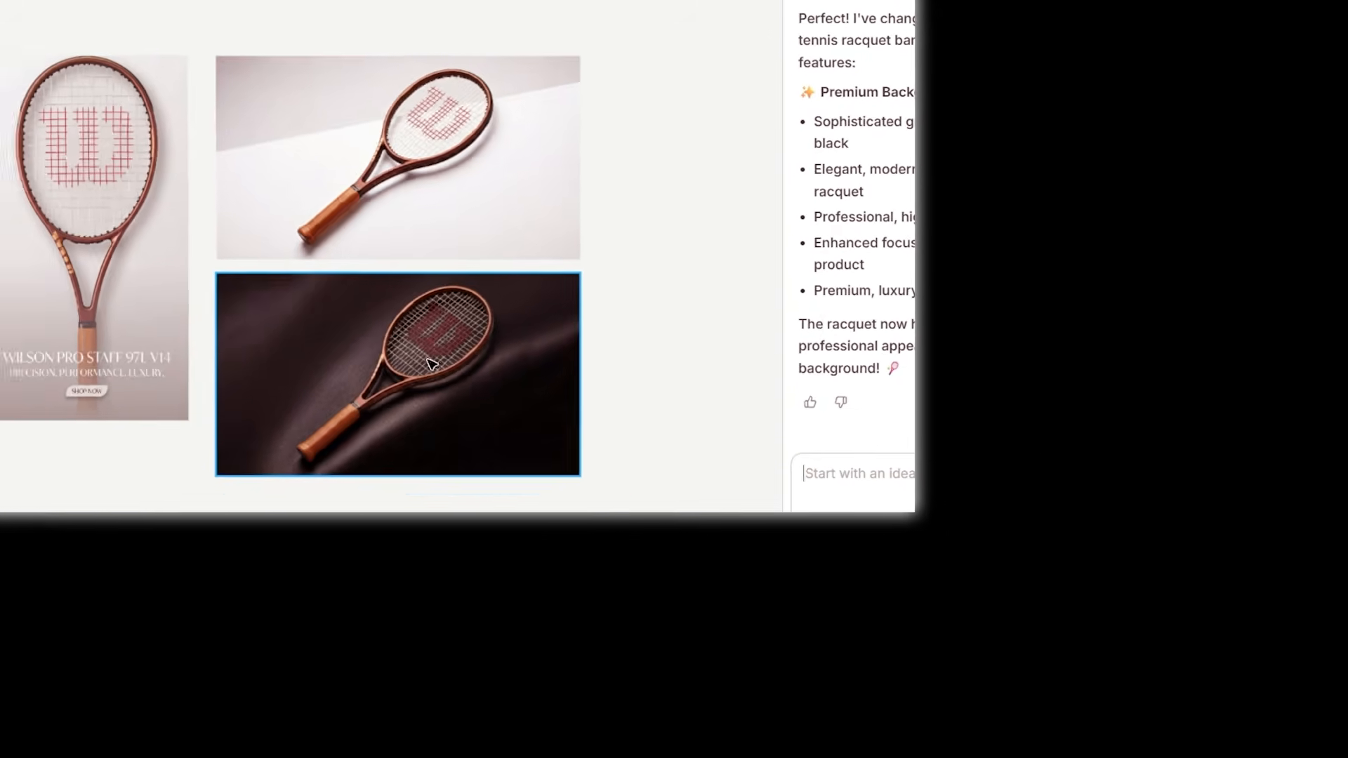
In the tall Wilson Pro Staff racket image, change the headline to "WILSON PRO" and "SHOP NOW" to "IN STOCK NOW", and apply the edits.
scroll(430, 372, up, 5)
scroll(383, 337, down, 5)
scroll(211, 407, up, 5)
scroll(229, 422, down, 5)
click(239, 424)
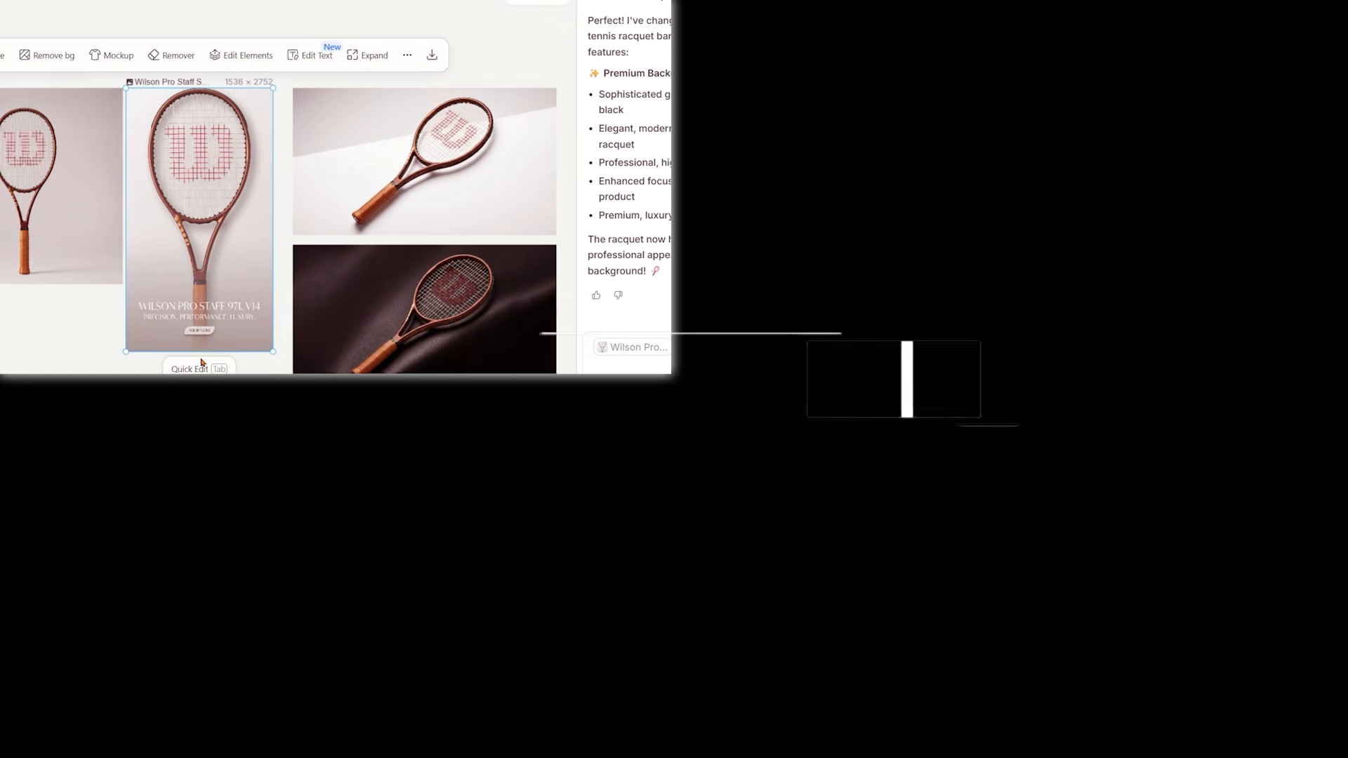
click(312, 57)
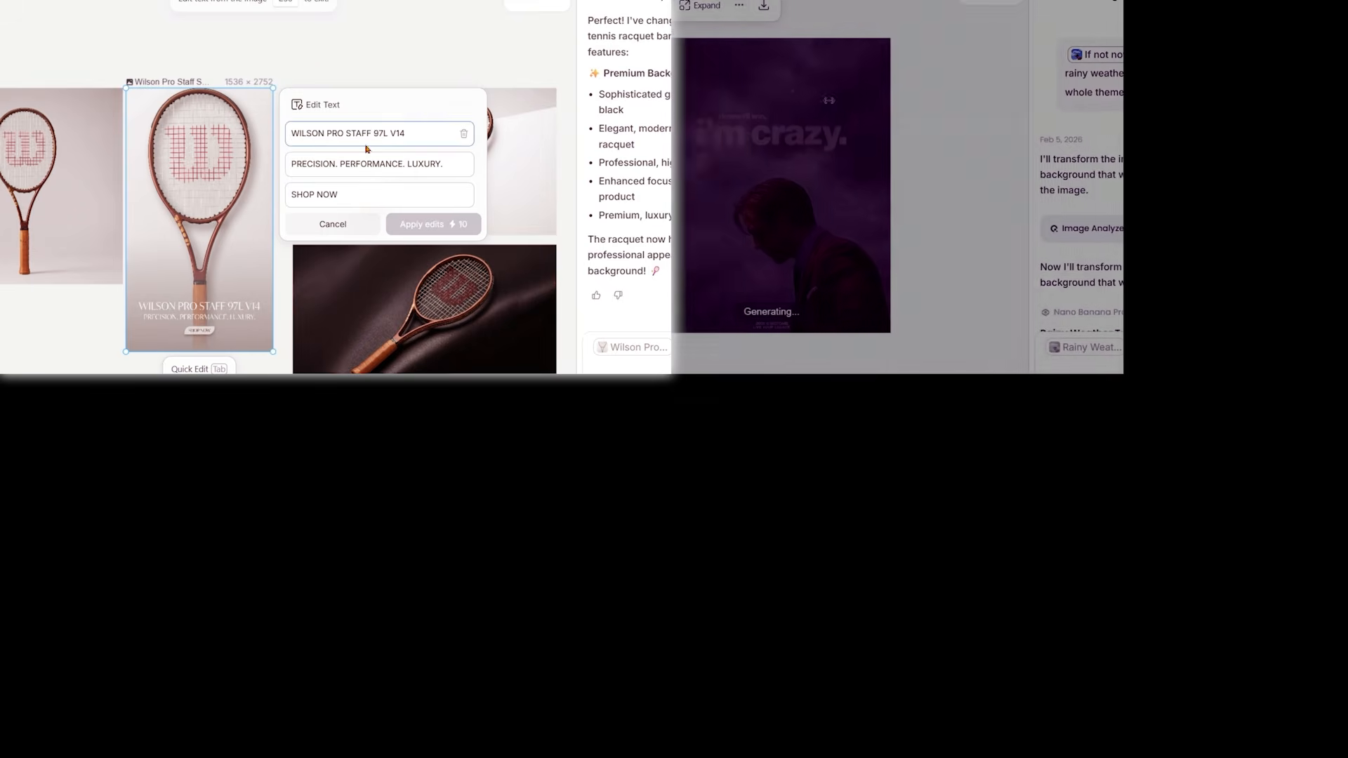
drag(347, 133, 411, 133)
key(BackSpace)
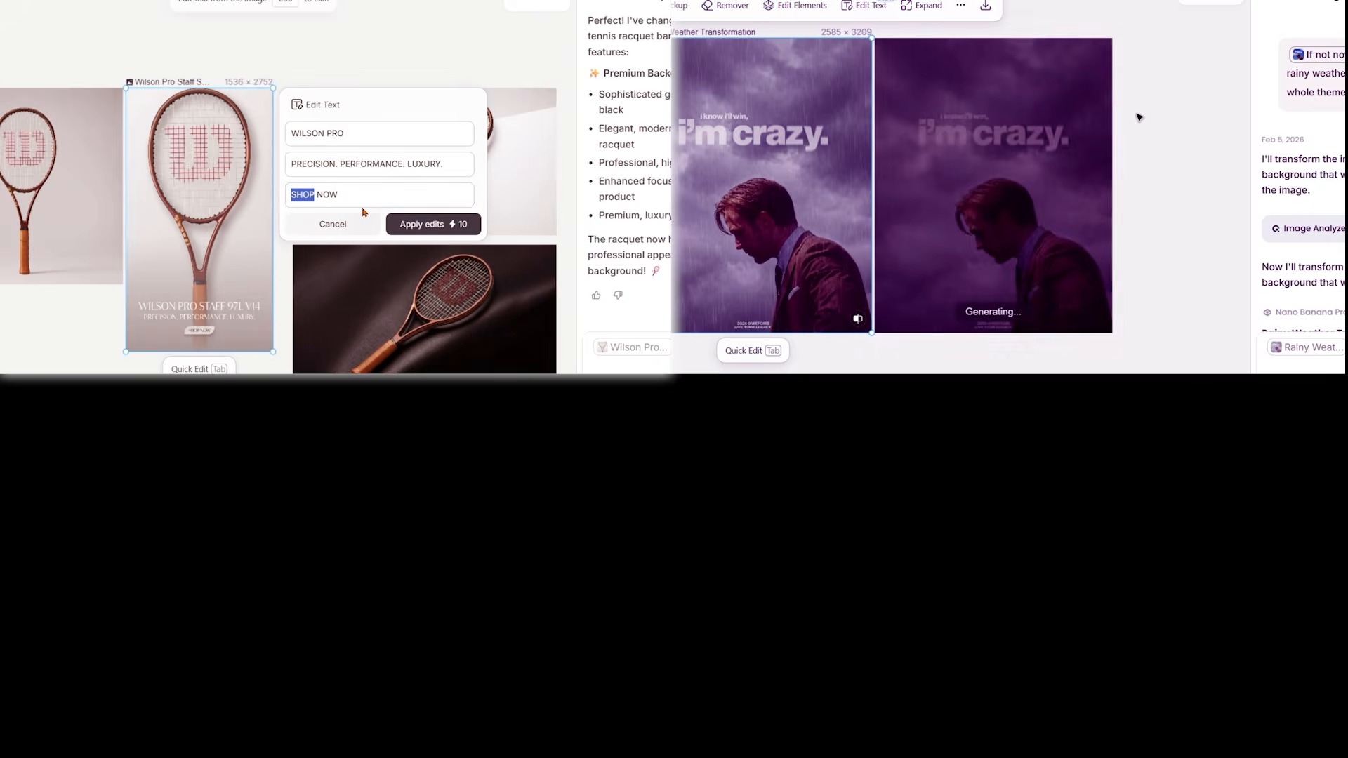
text(IN STOCK)
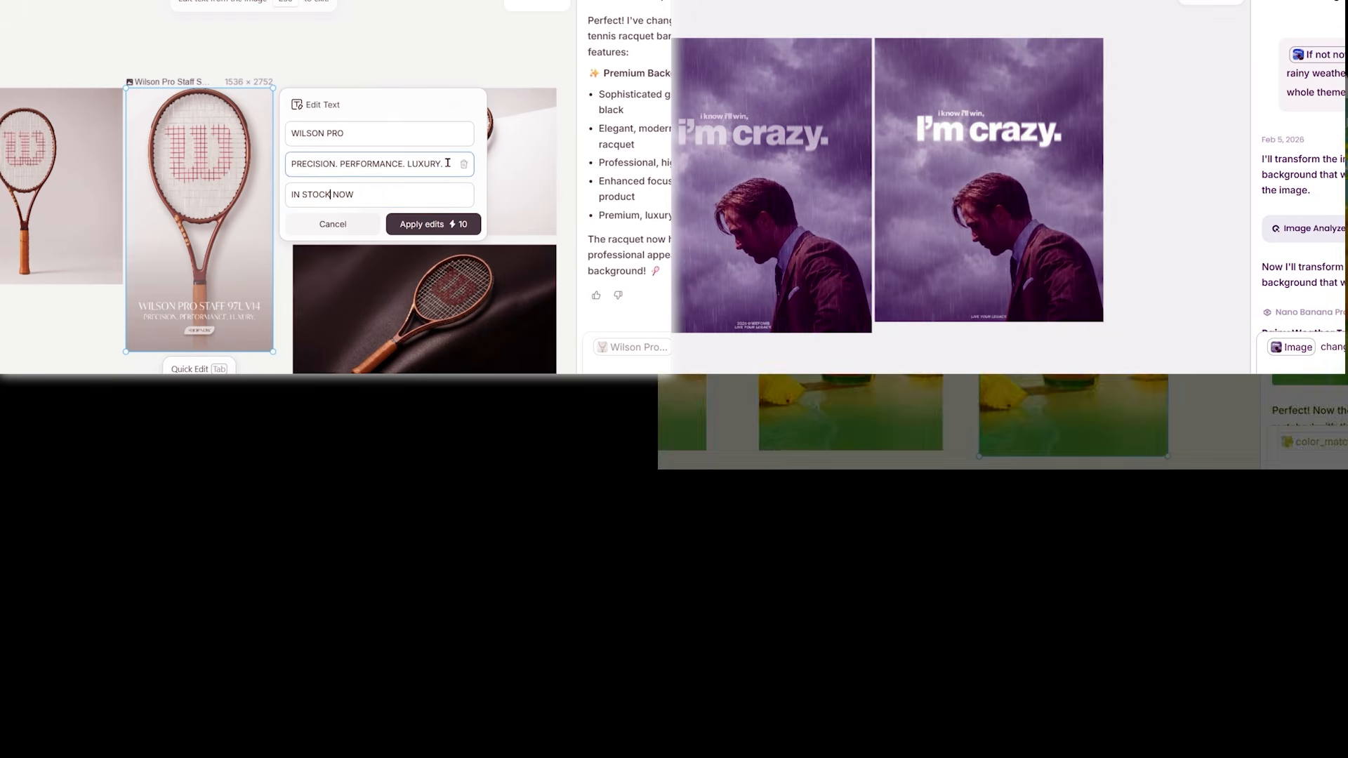
click(394, 225)
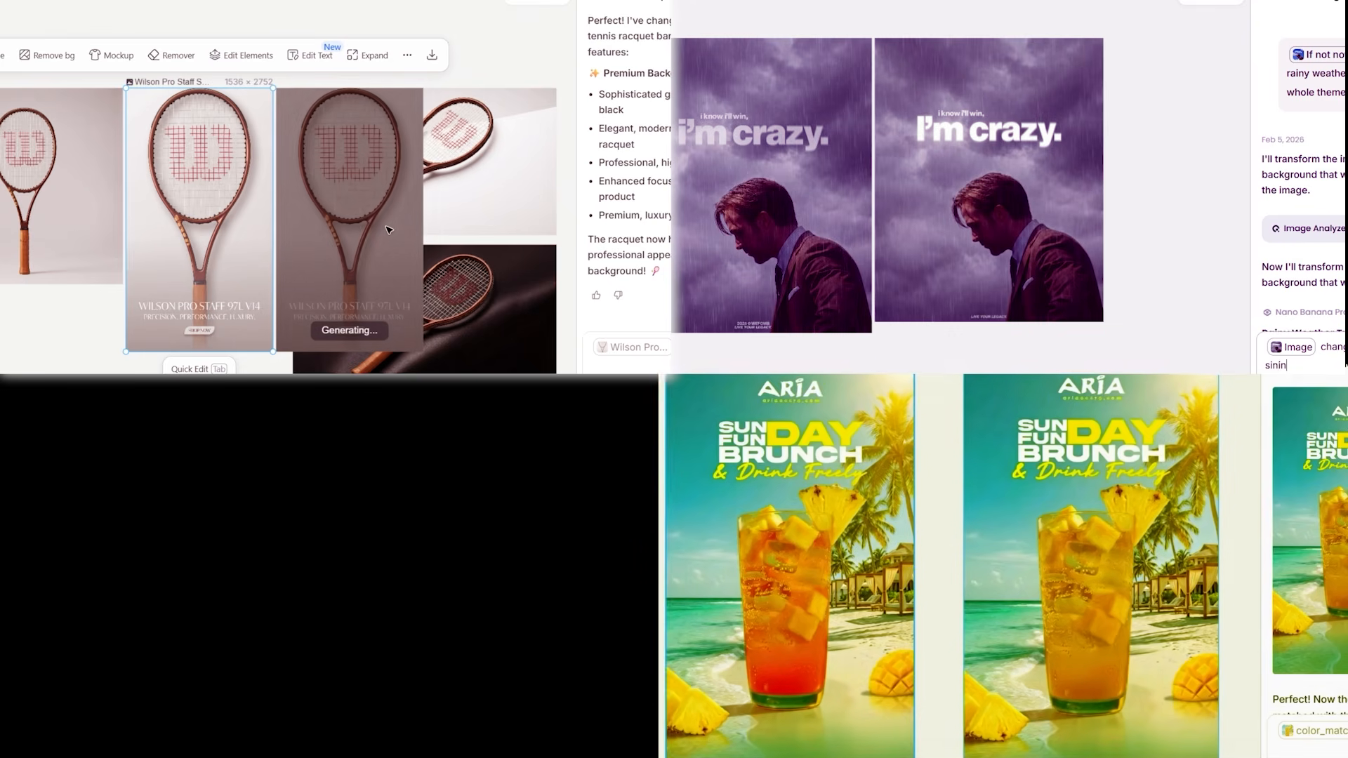